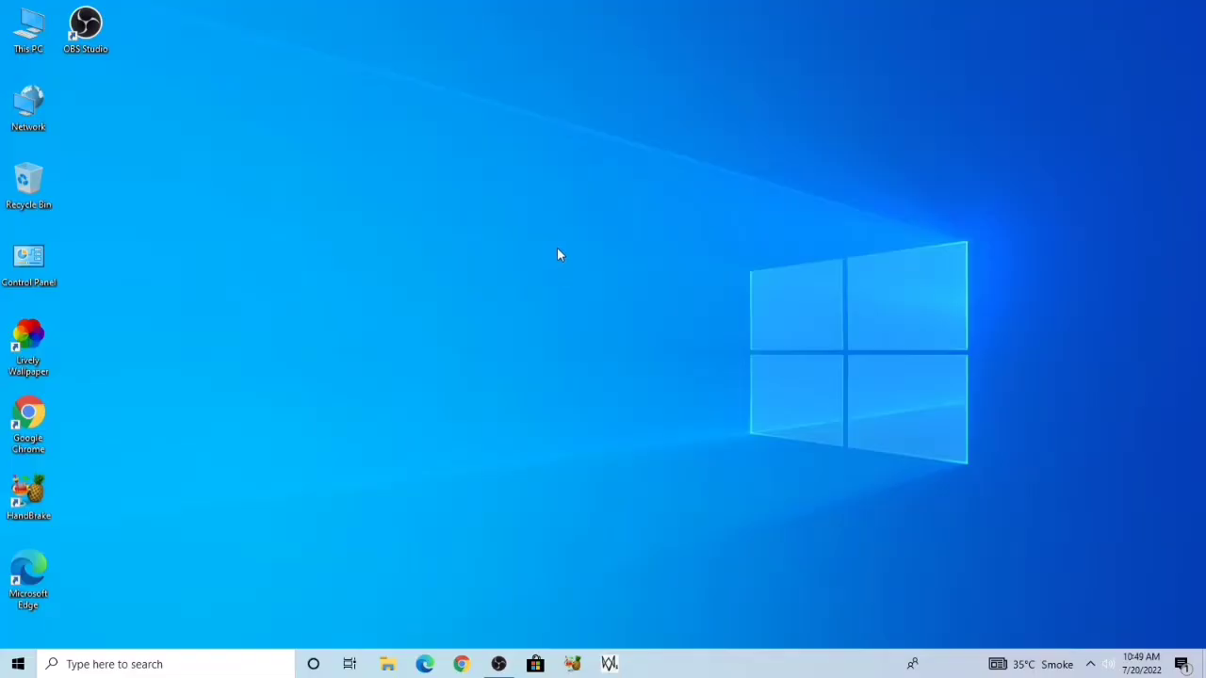
- Refresh the desktop and hide all of its icons
right_click(557, 250)
click(584, 315)
drag(268, 45, 5, 611)
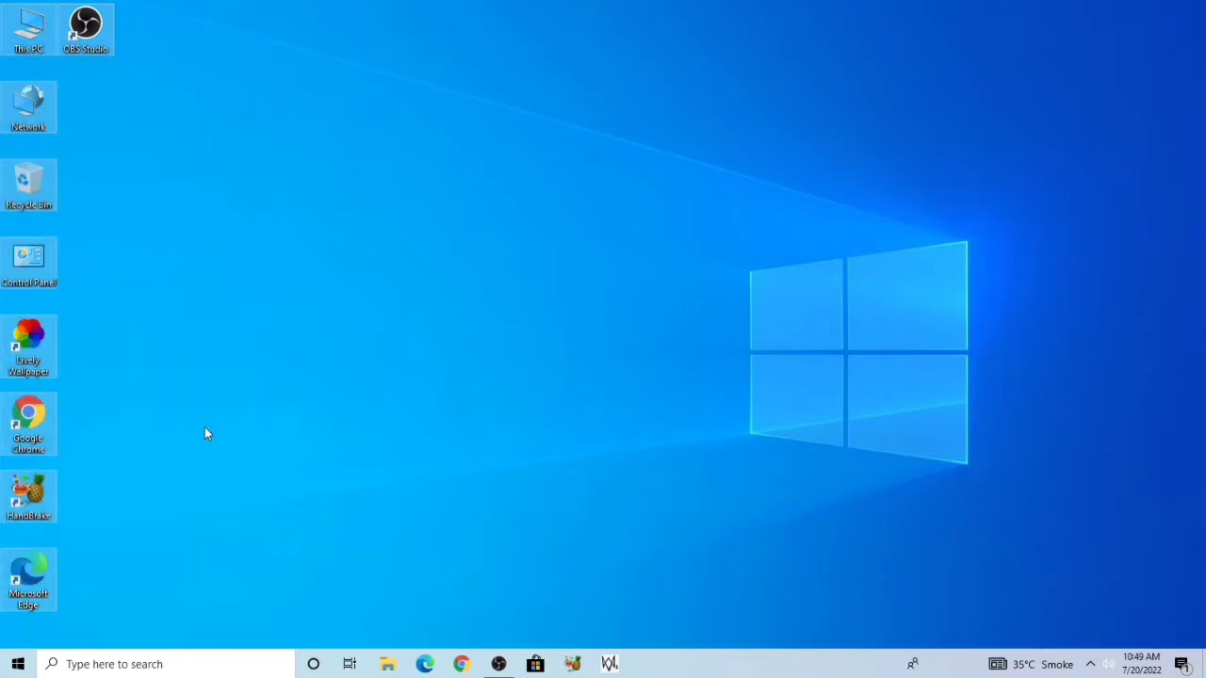
right_click(397, 205)
mouse_move(423, 237)
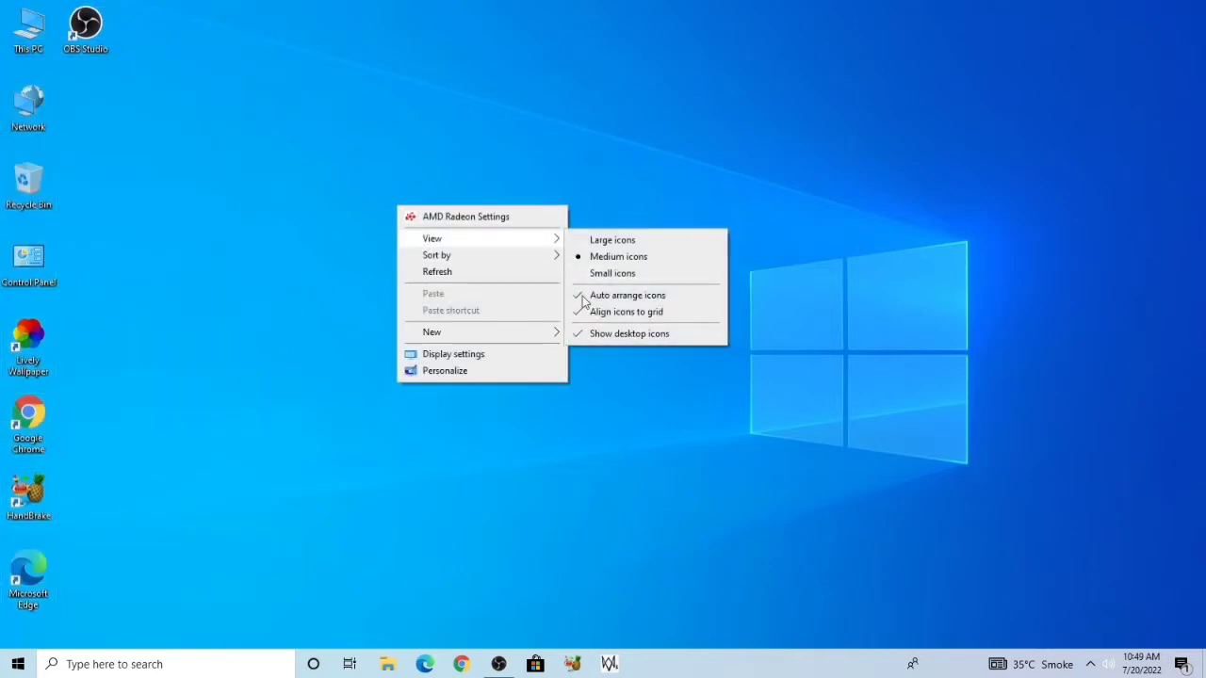
click(596, 334)
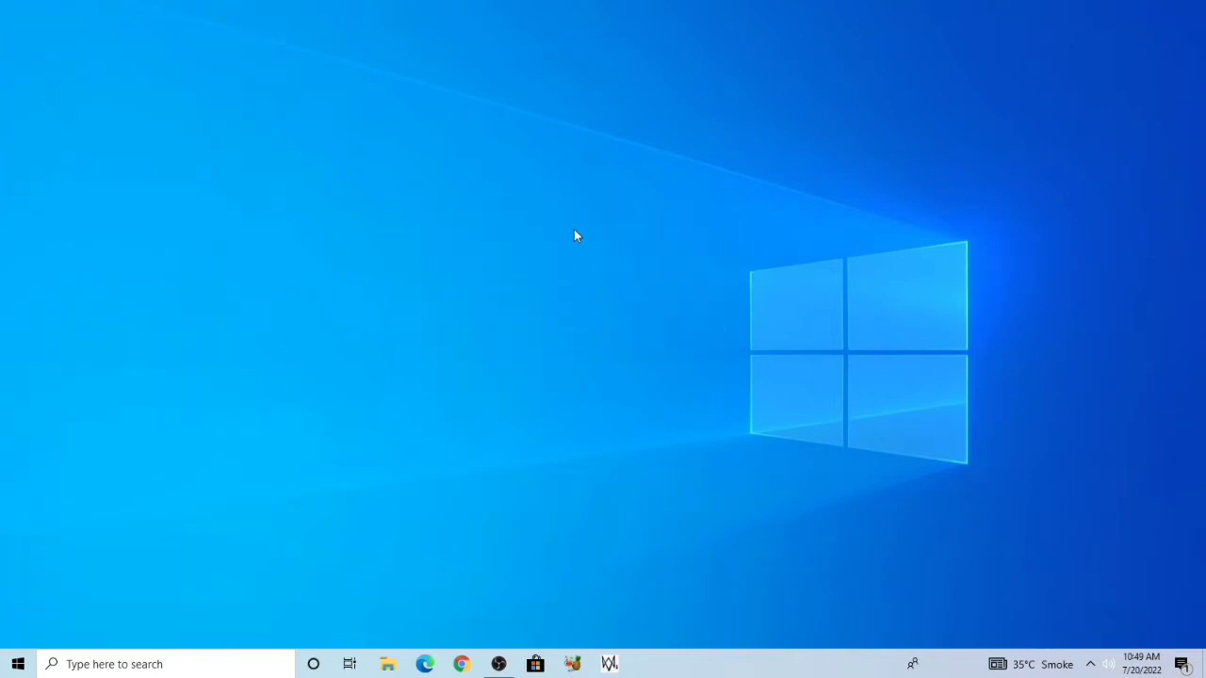
- Remove the People, Task View and Cortana buttons from the taskbar
right_click(778, 670)
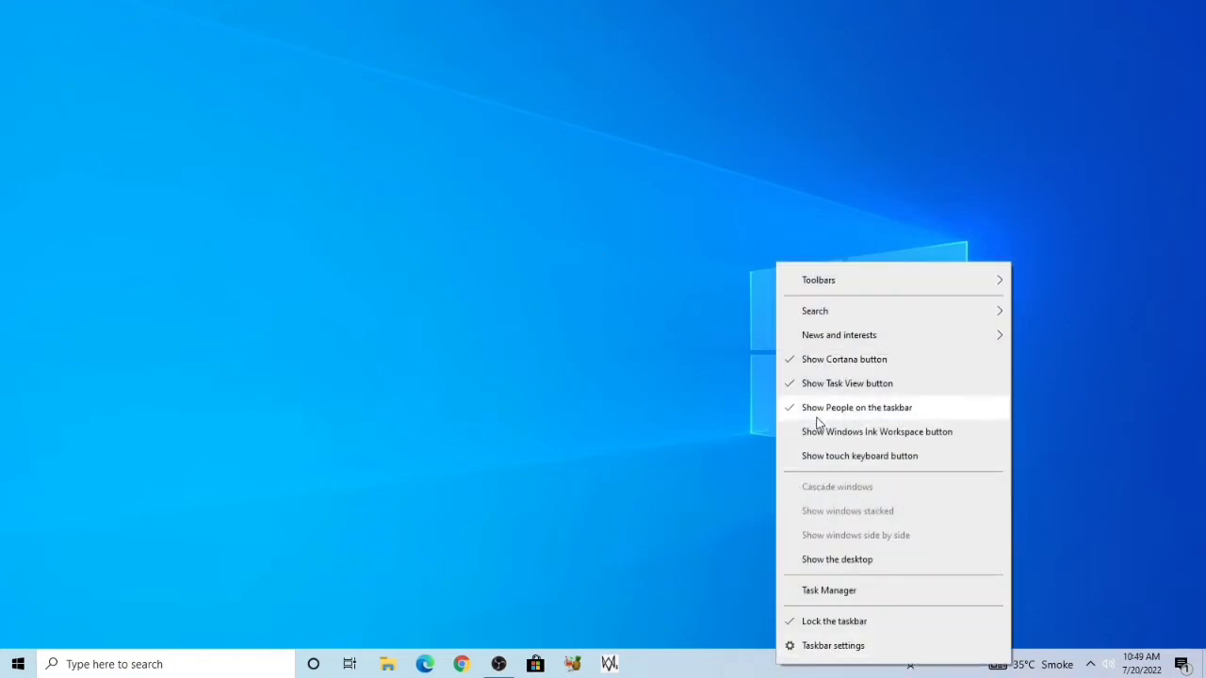
click(817, 416)
right_click(841, 652)
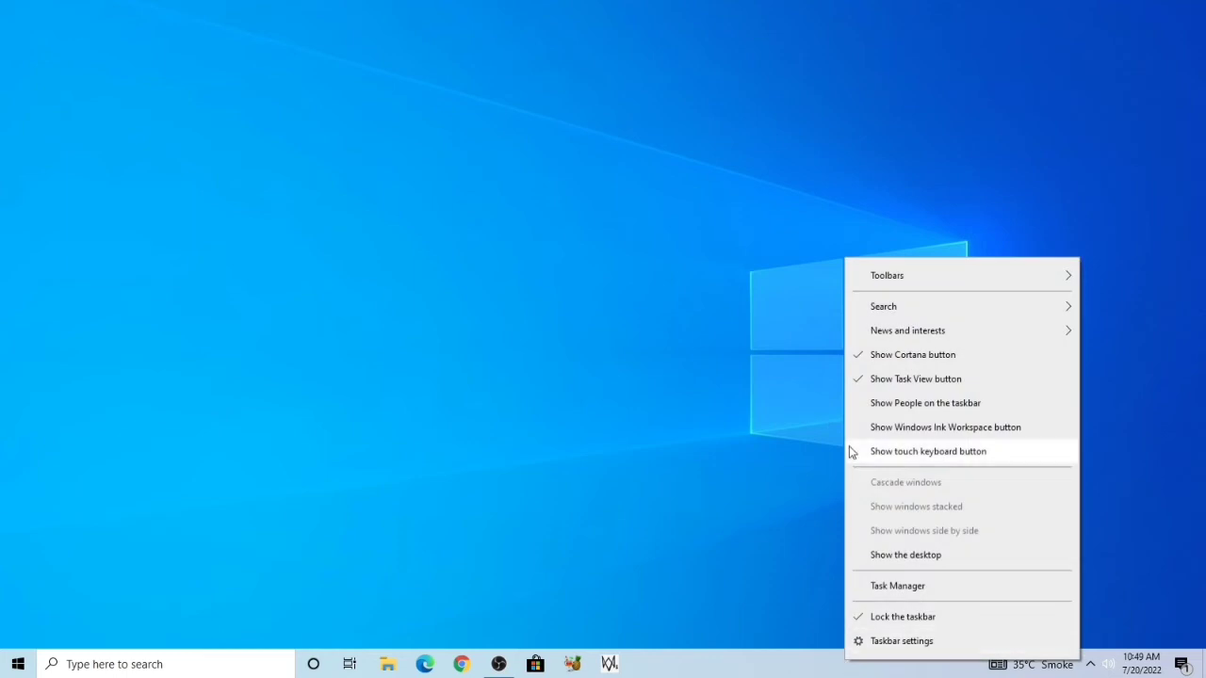
click(862, 386)
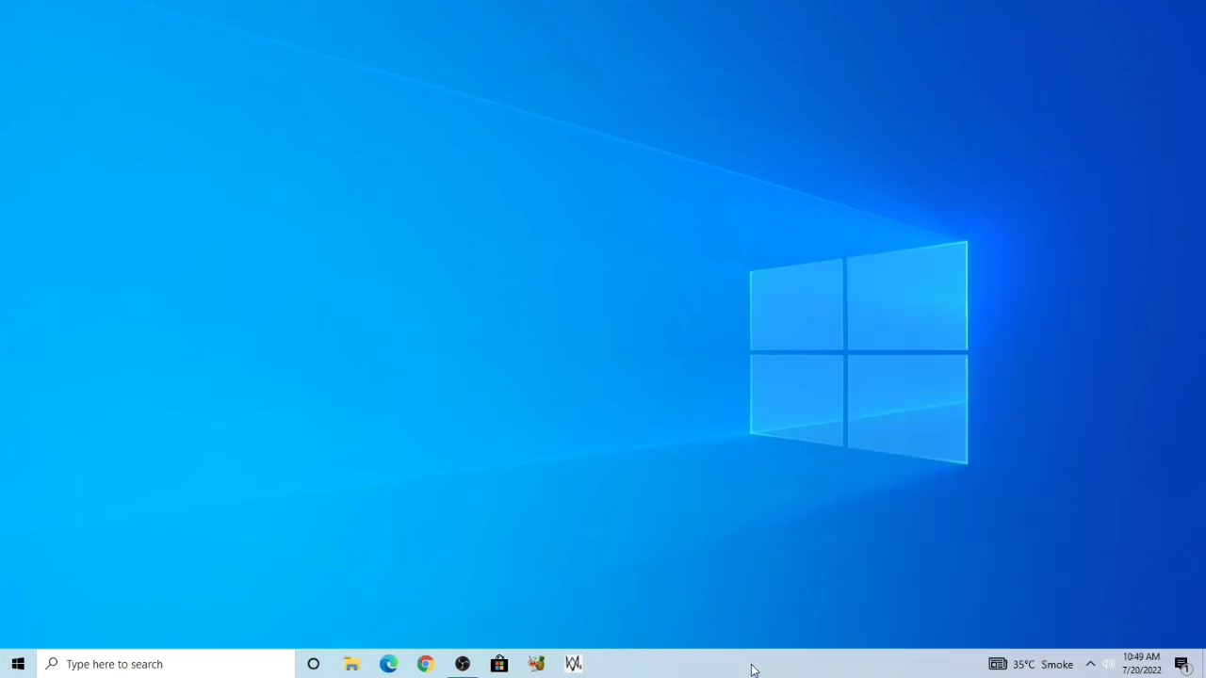
right_click(754, 670)
click(784, 359)
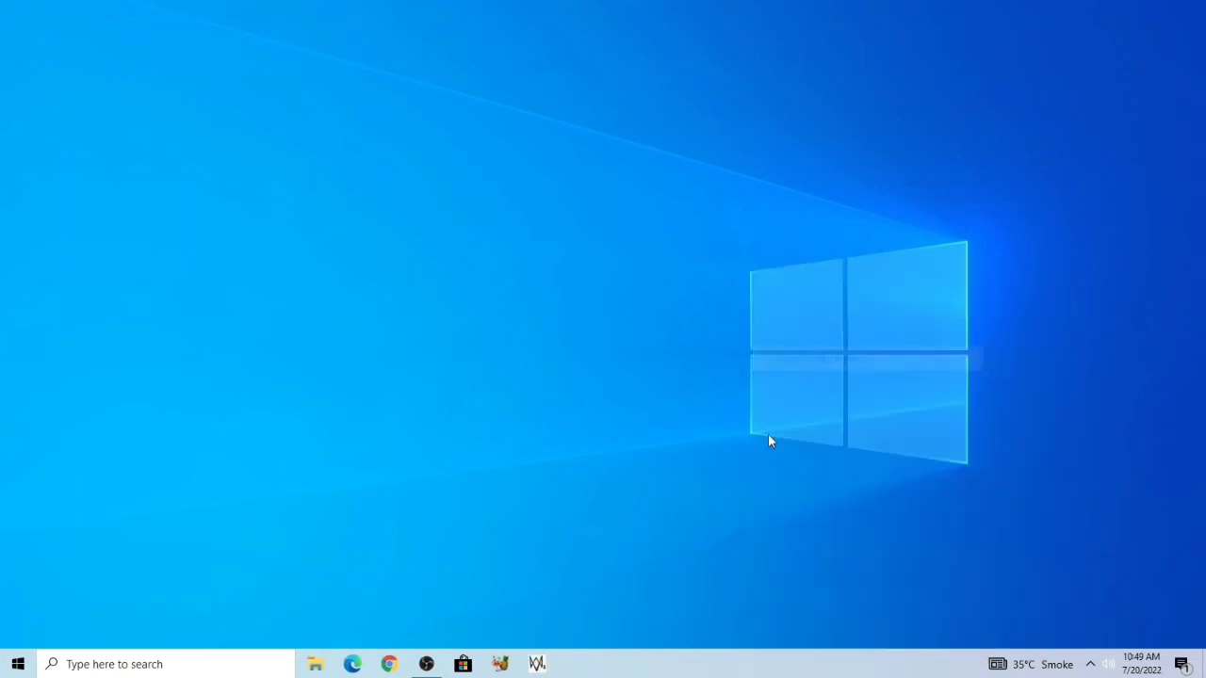
- Turn off News and interests on the taskbar and set the taskbar search to Hidden
right_click(762, 671)
mouse_move(813, 350)
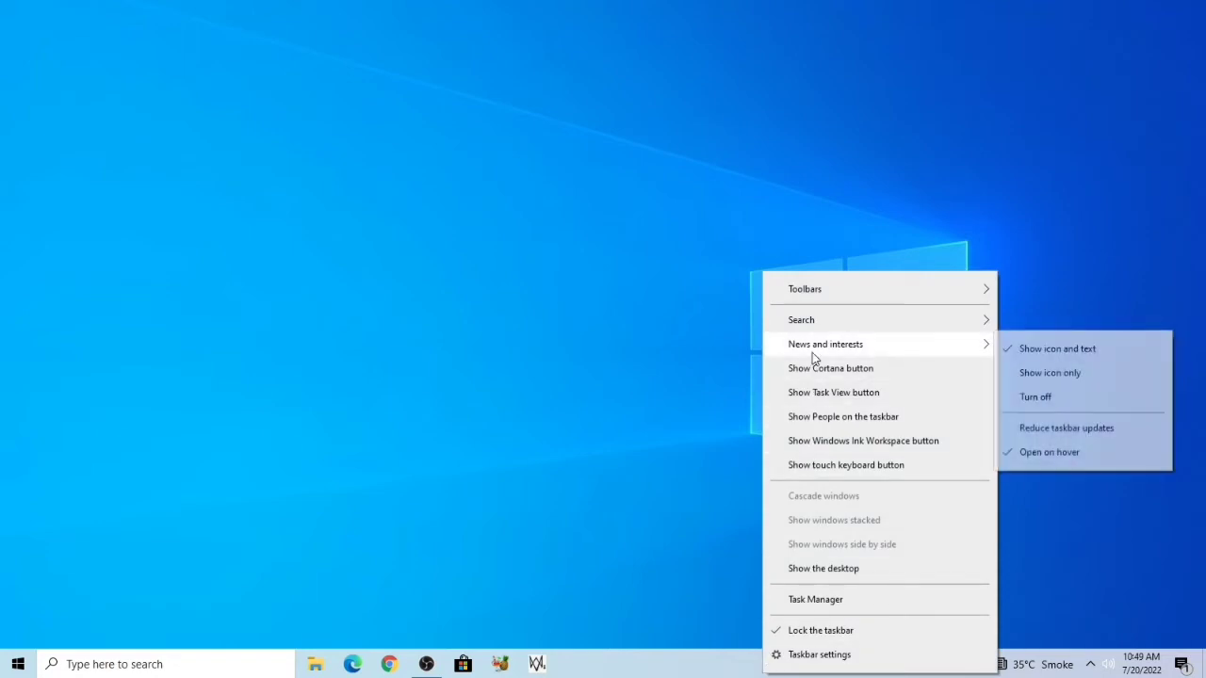
click(1057, 400)
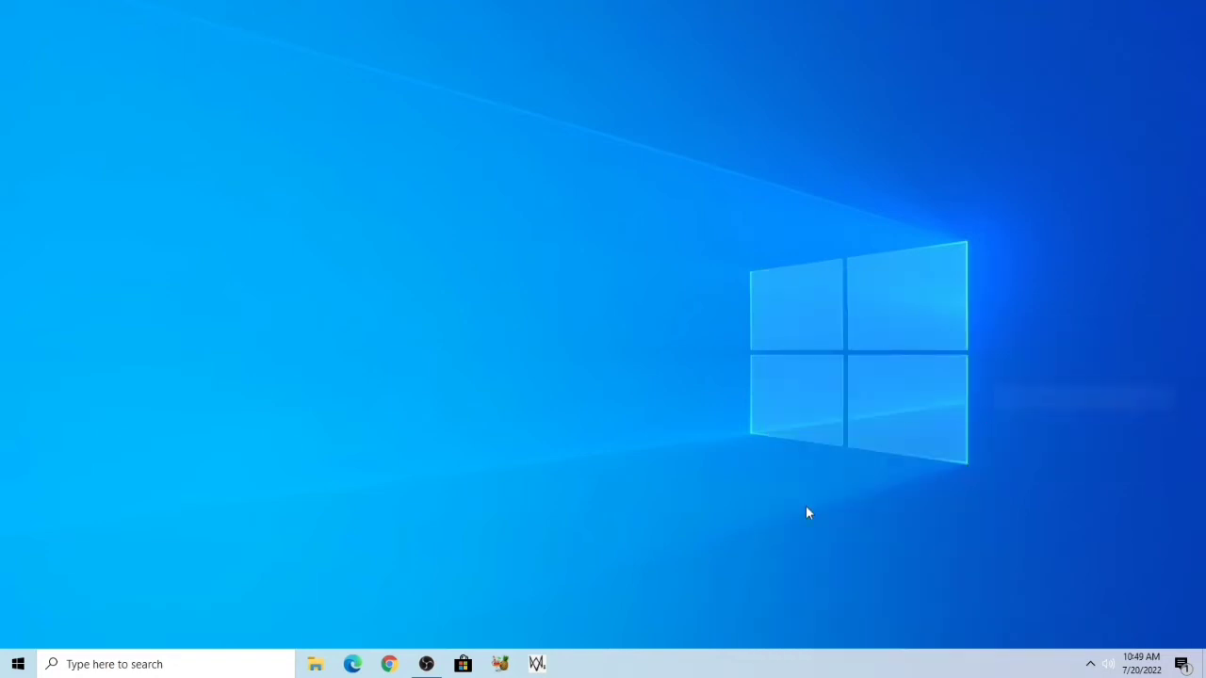
right_click(709, 674)
mouse_move(875, 318)
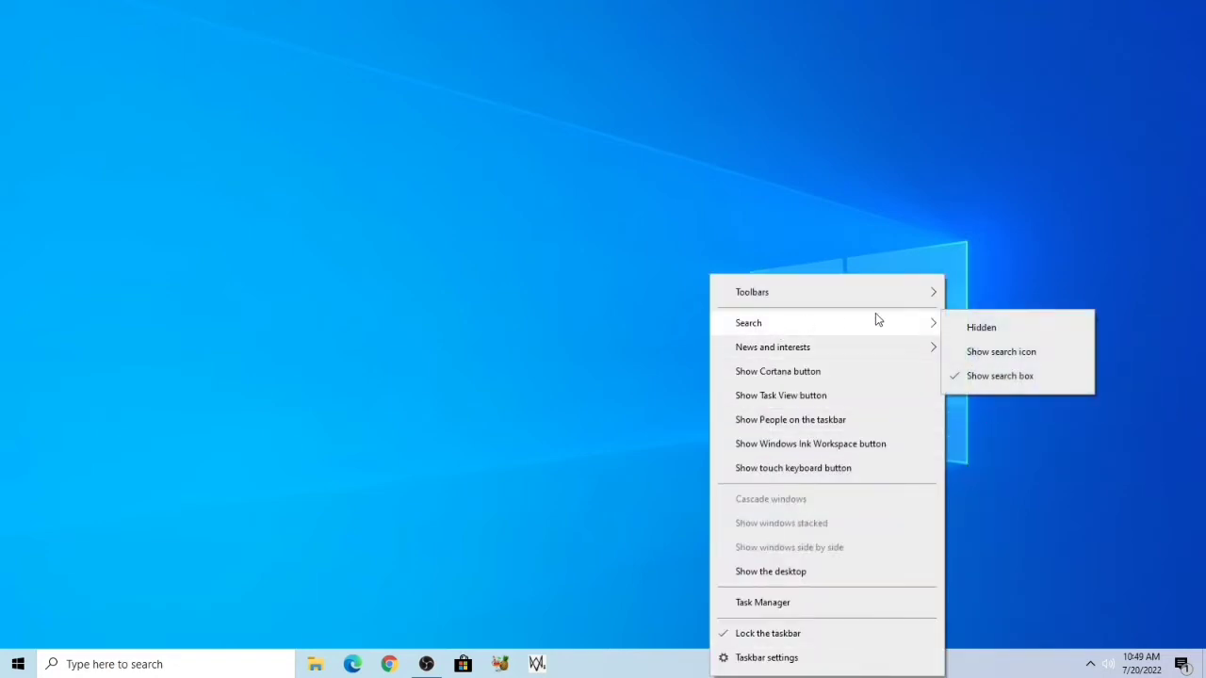
click(995, 332)
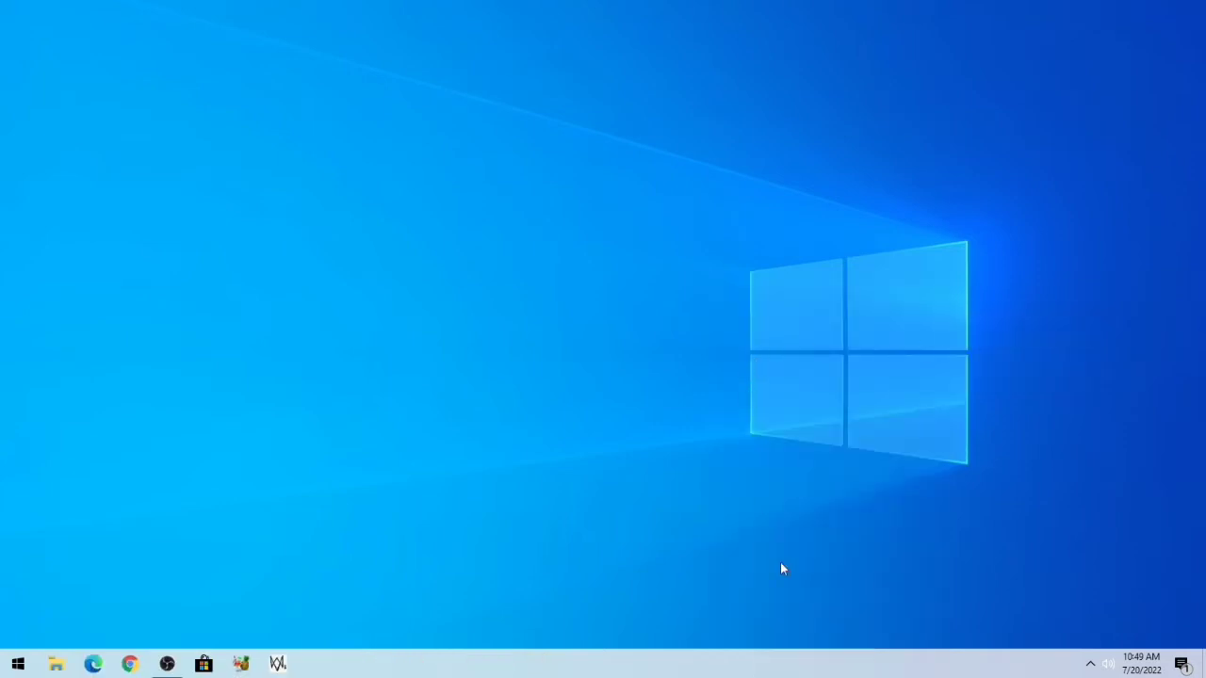
- In the personalization color settings, set the Windows color to Dark and turn transparency effects on
right_click(748, 665)
click(777, 656)
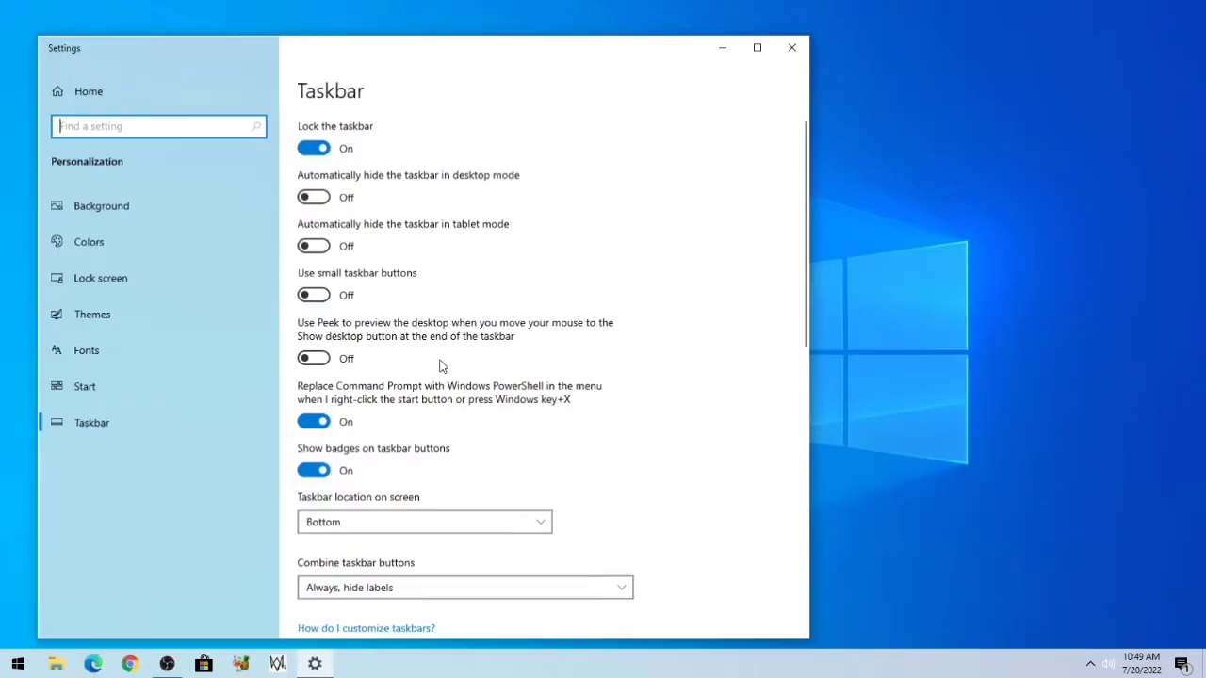
click(170, 246)
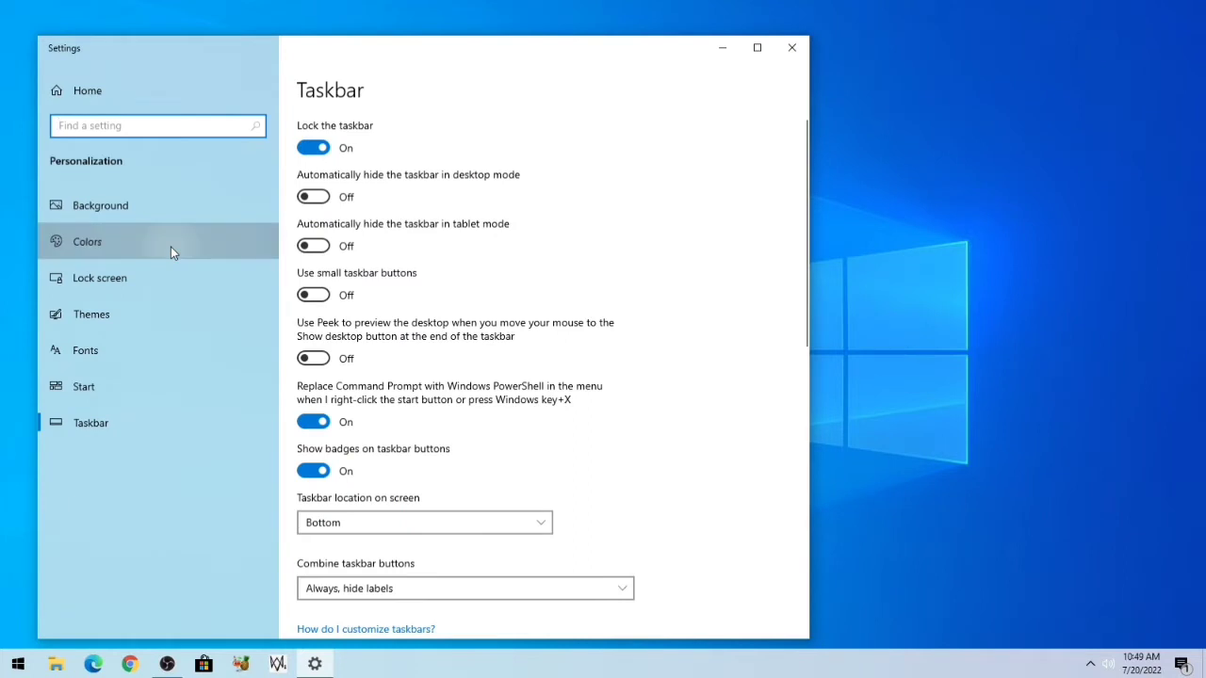
click(499, 328)
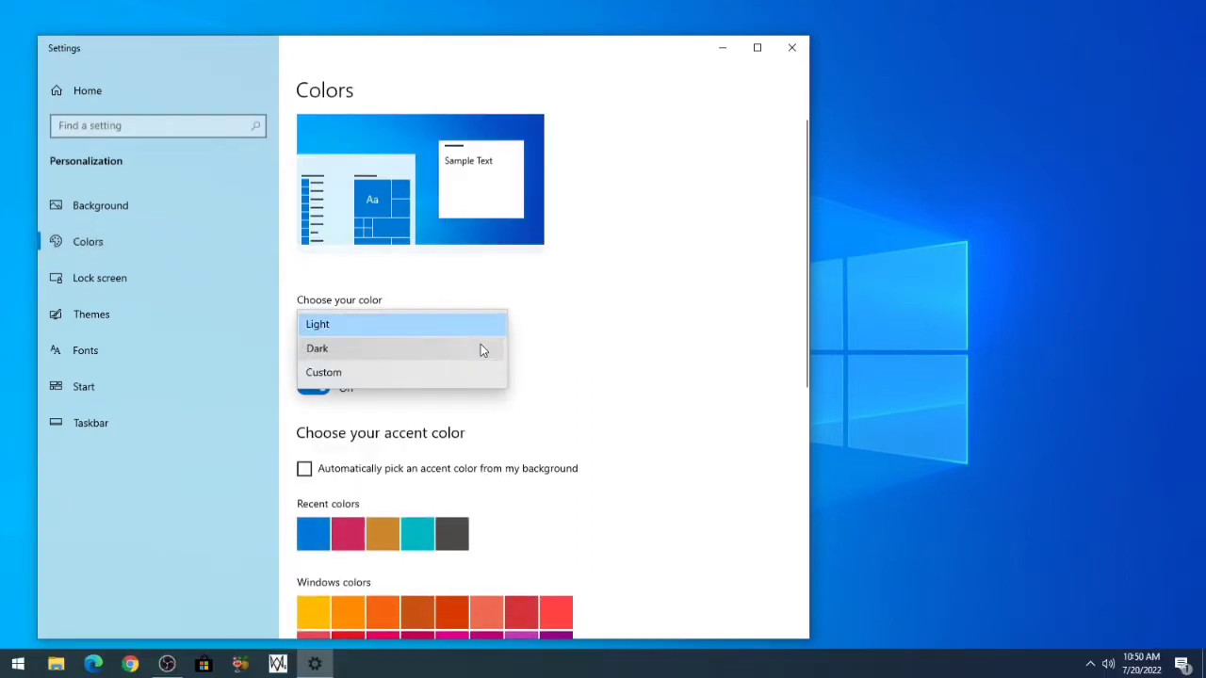
click(391, 350)
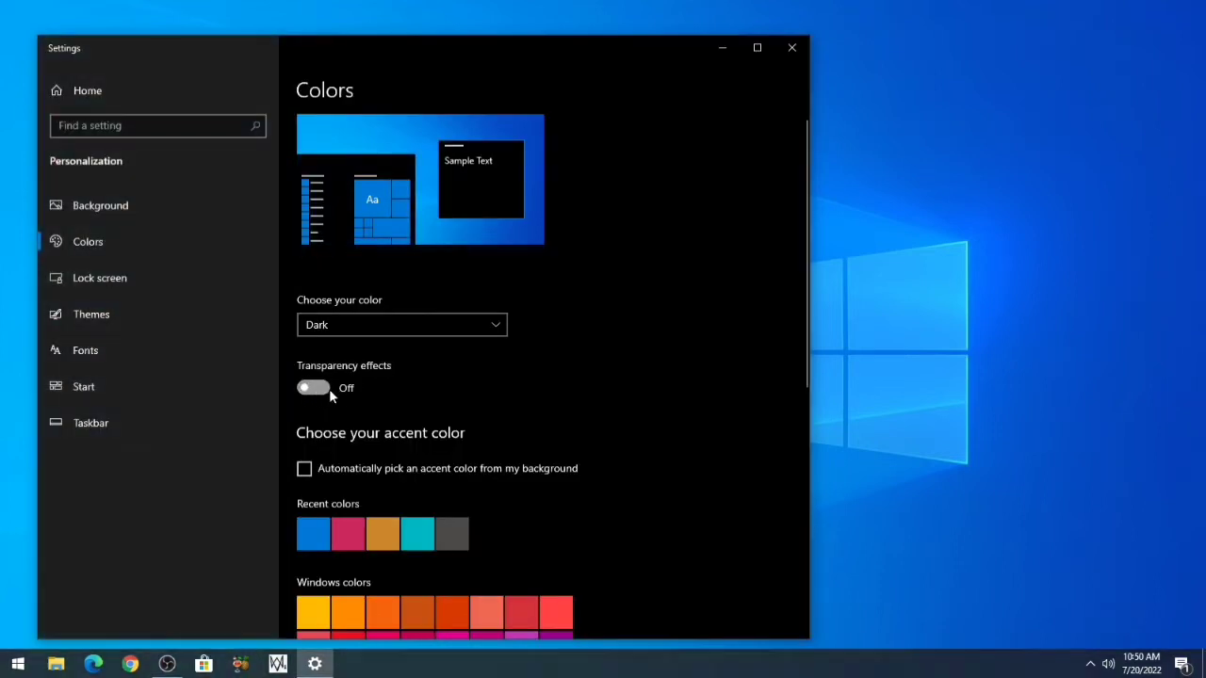
click(332, 391)
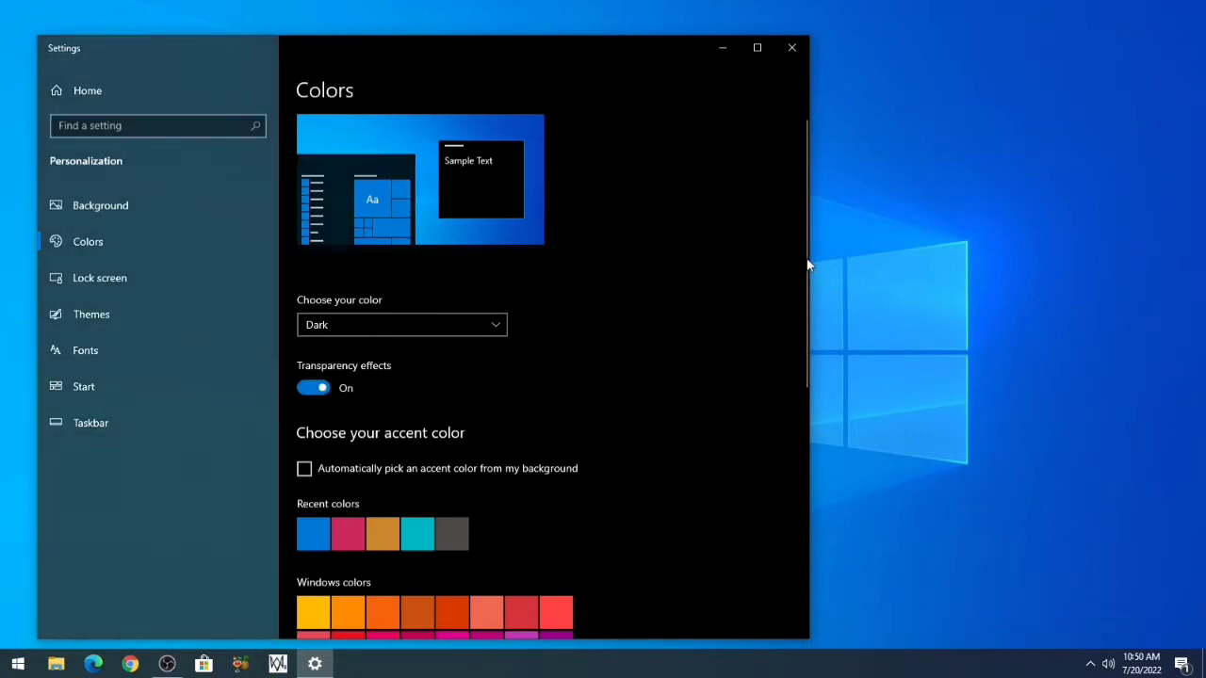
- Show the accent color on Start, taskbar, and action center, close Settings and refresh the desktop
drag(802, 256, 800, 429)
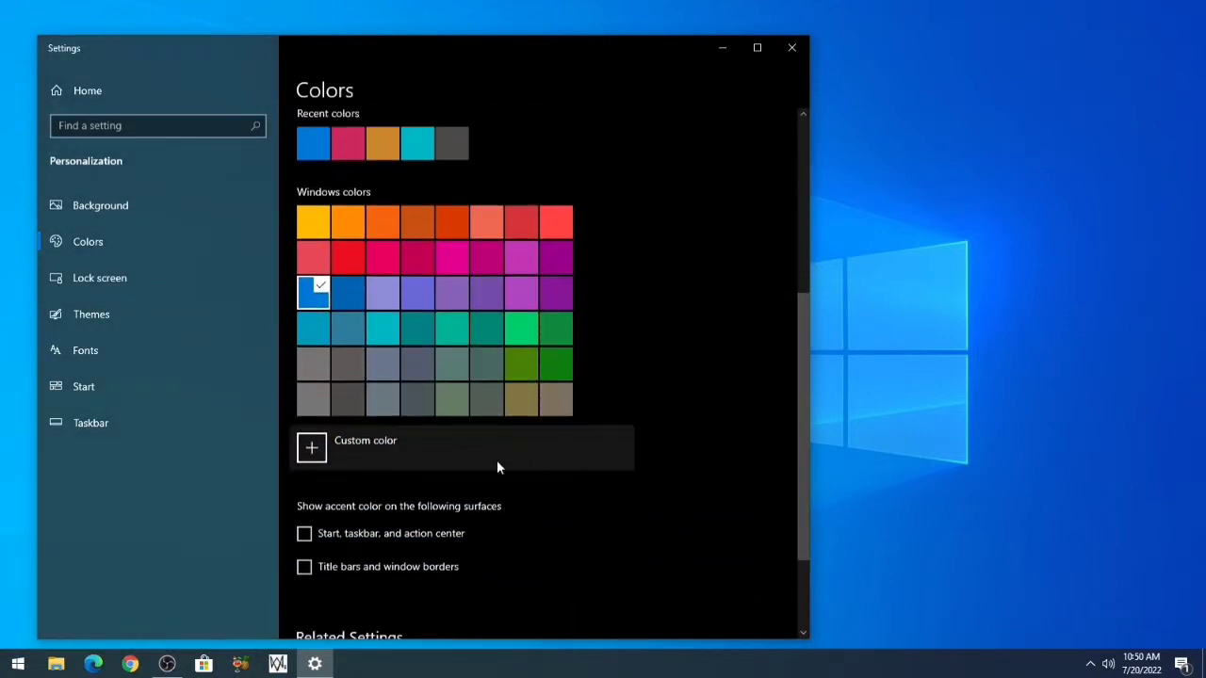
click(424, 539)
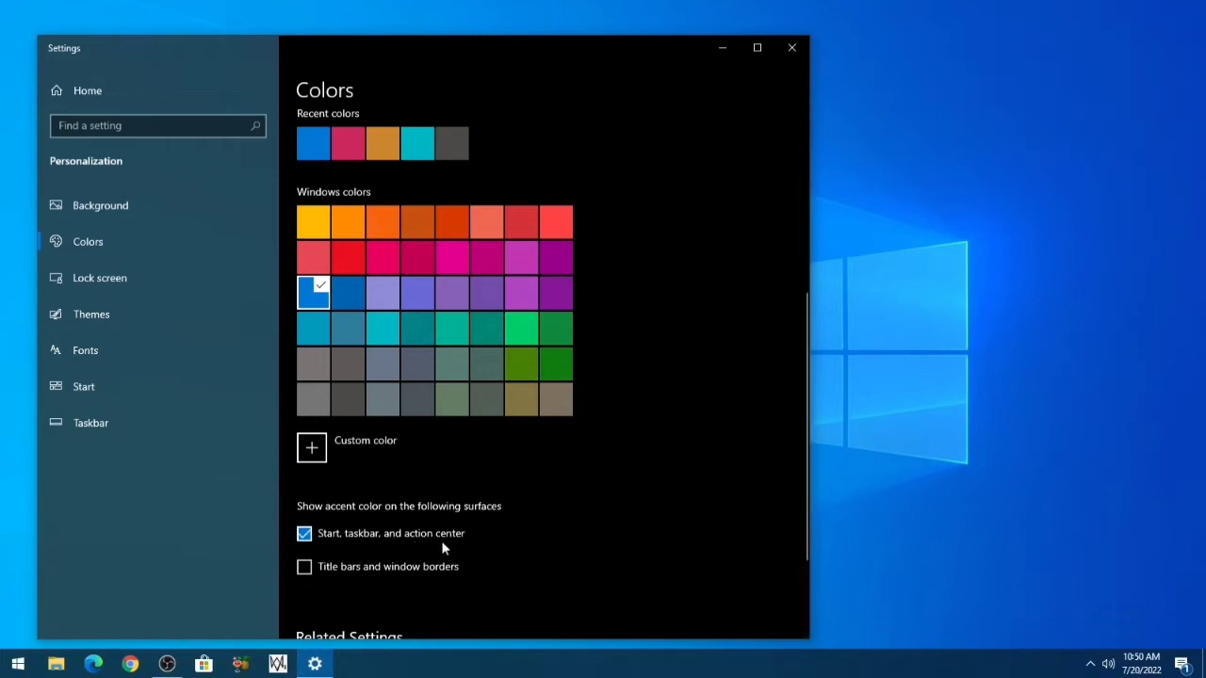
click(792, 49)
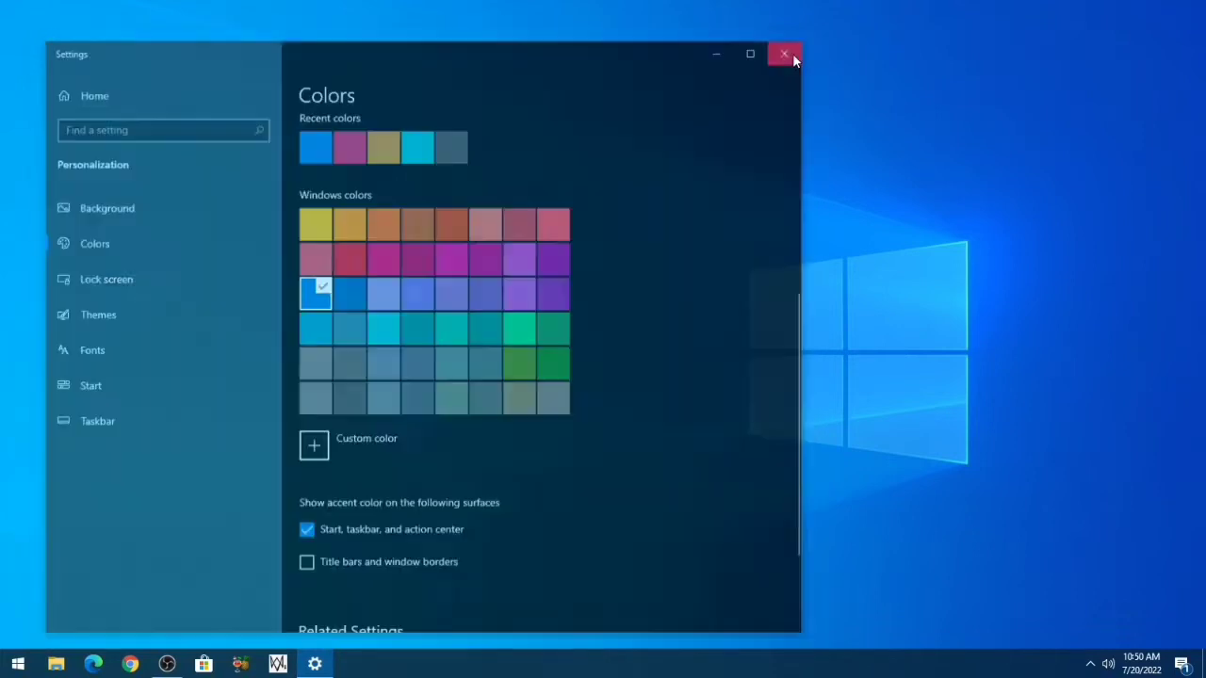
right_click(604, 258)
click(630, 322)
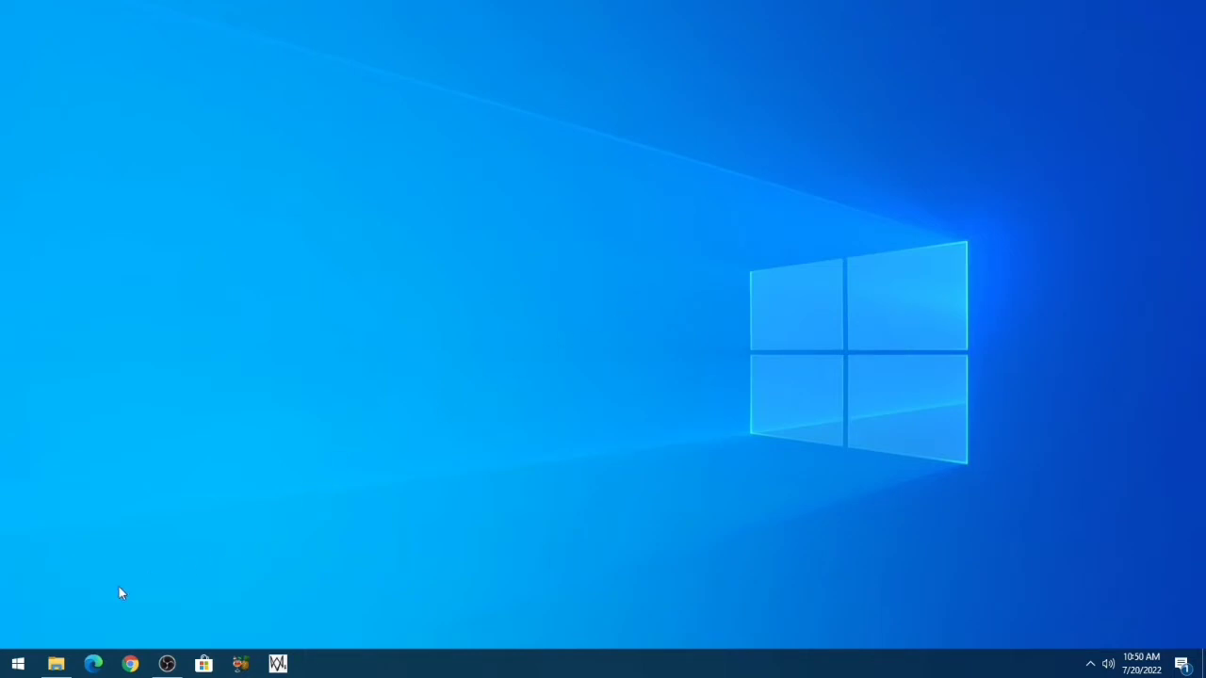
- Install Rainmeter 4.5.13 from the Downloads folder in English, using the standard installation
click(56, 664)
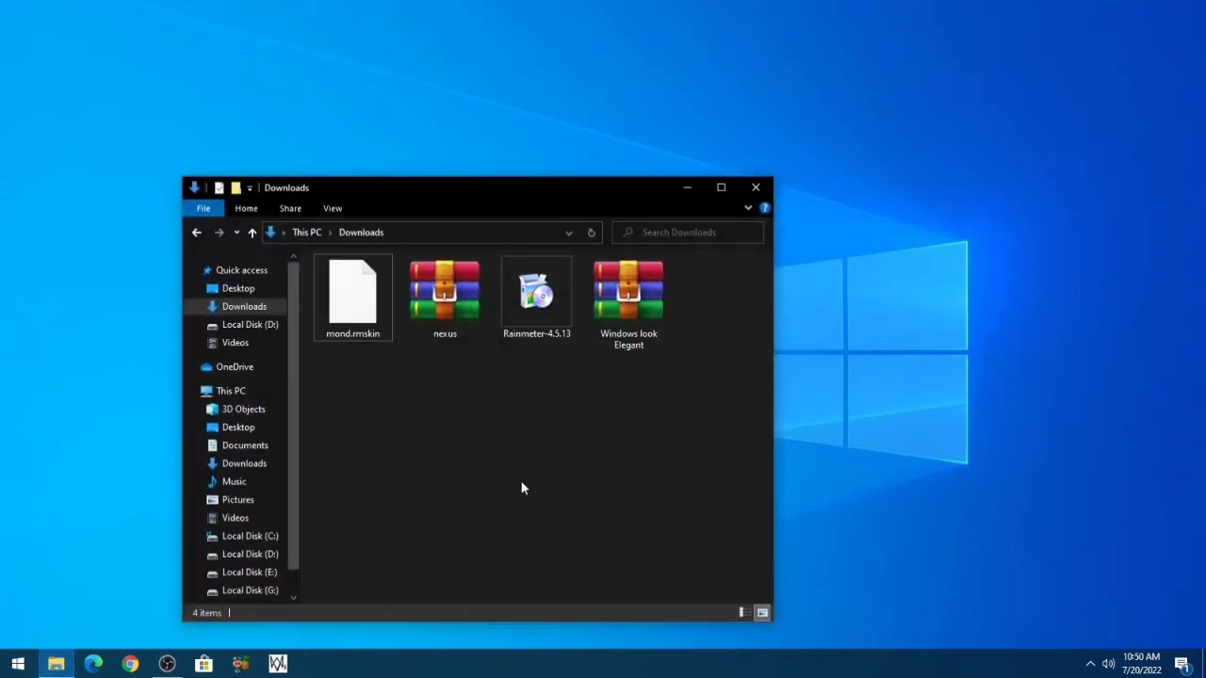
double_click(536, 311)
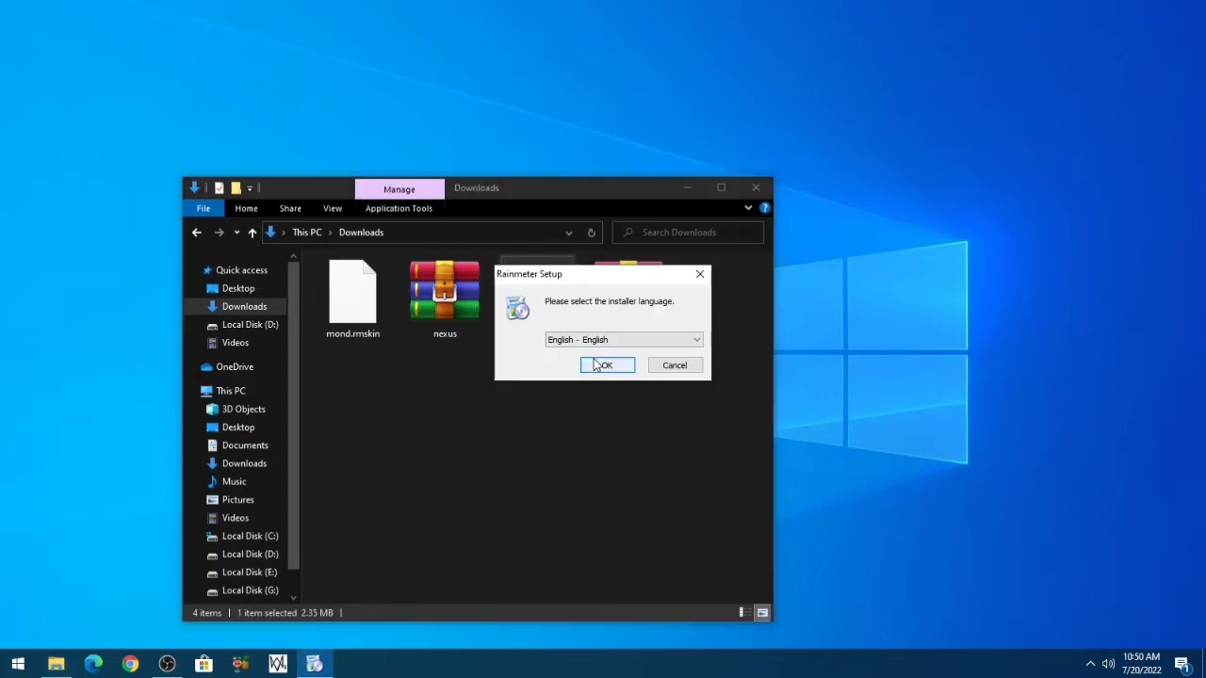
click(595, 368)
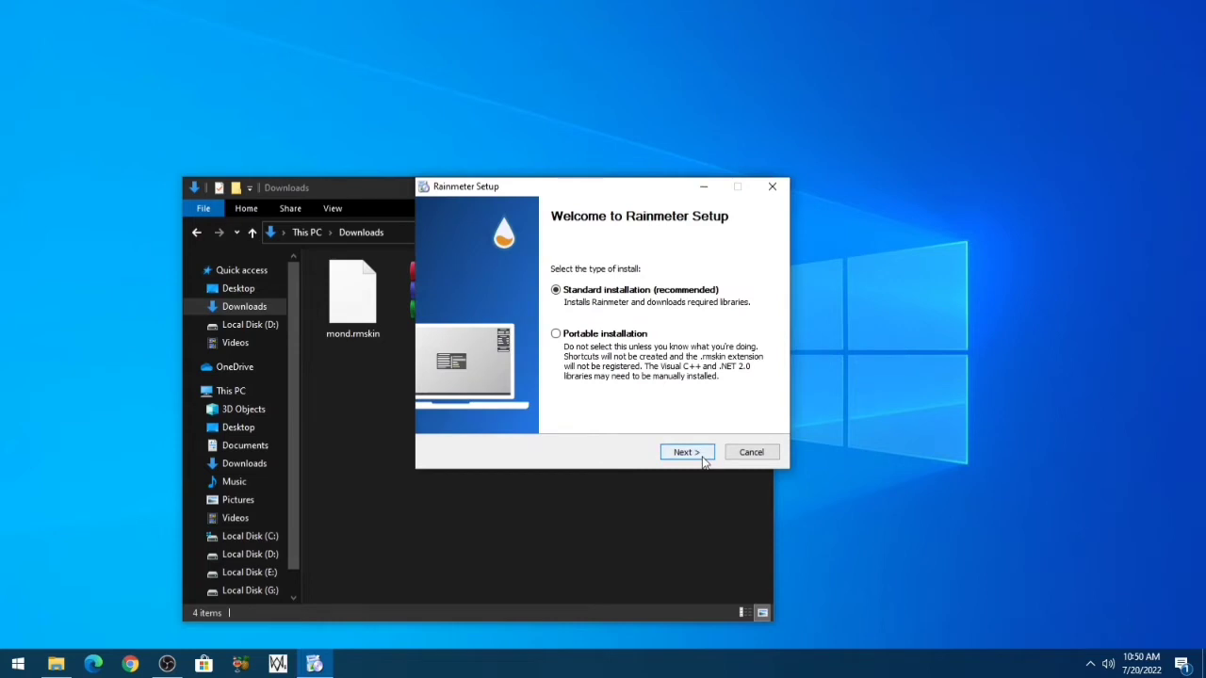
click(702, 458)
click(702, 458)
click(687, 455)
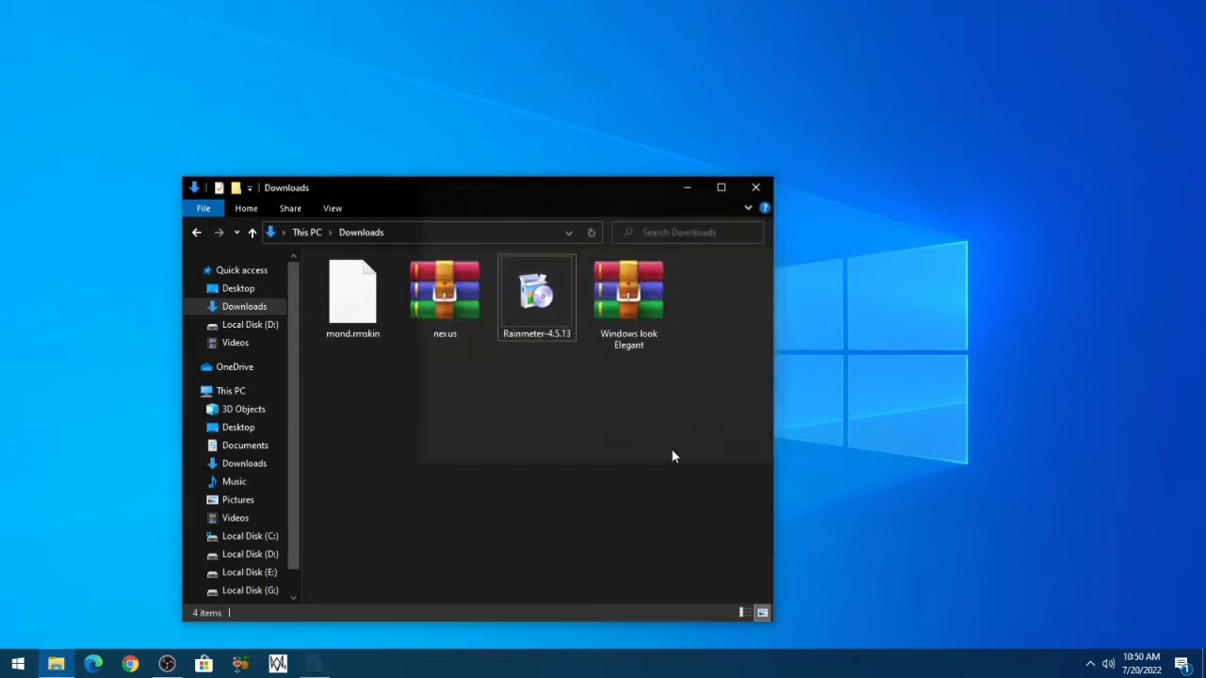
- Minimize the Downloads window and unload the default illustro Welcome, Disk, System and Clock skins from the desktop
click(689, 194)
right_click(694, 352)
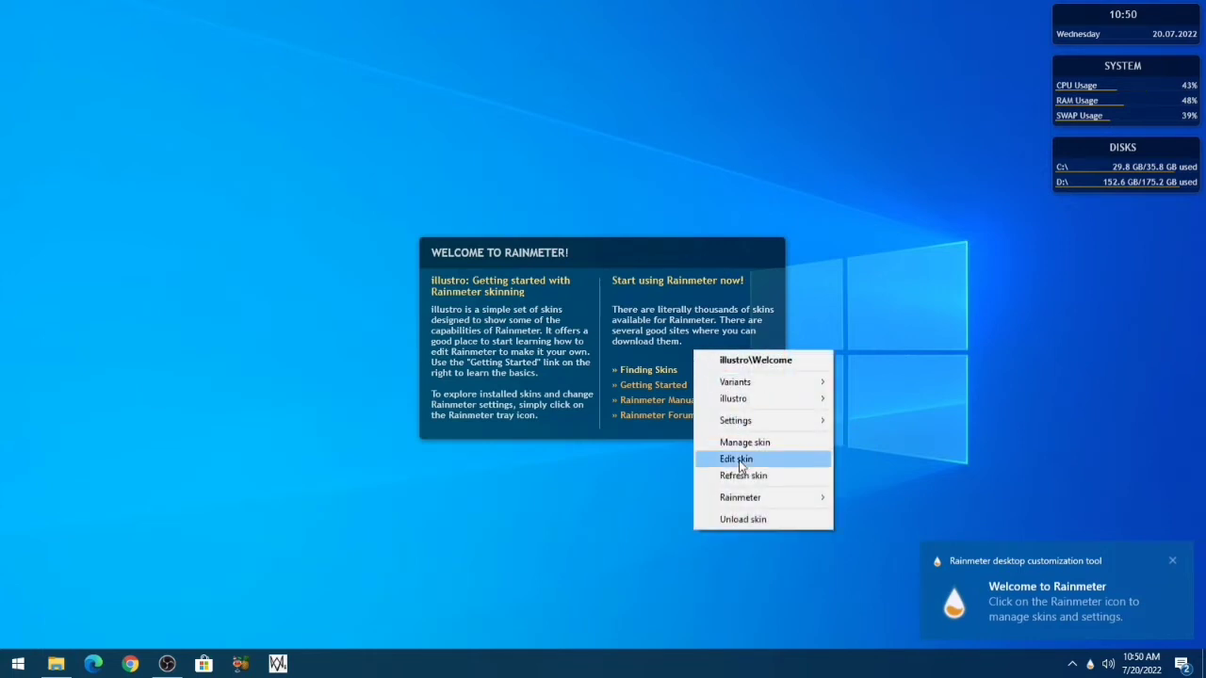
click(741, 519)
right_click(1086, 185)
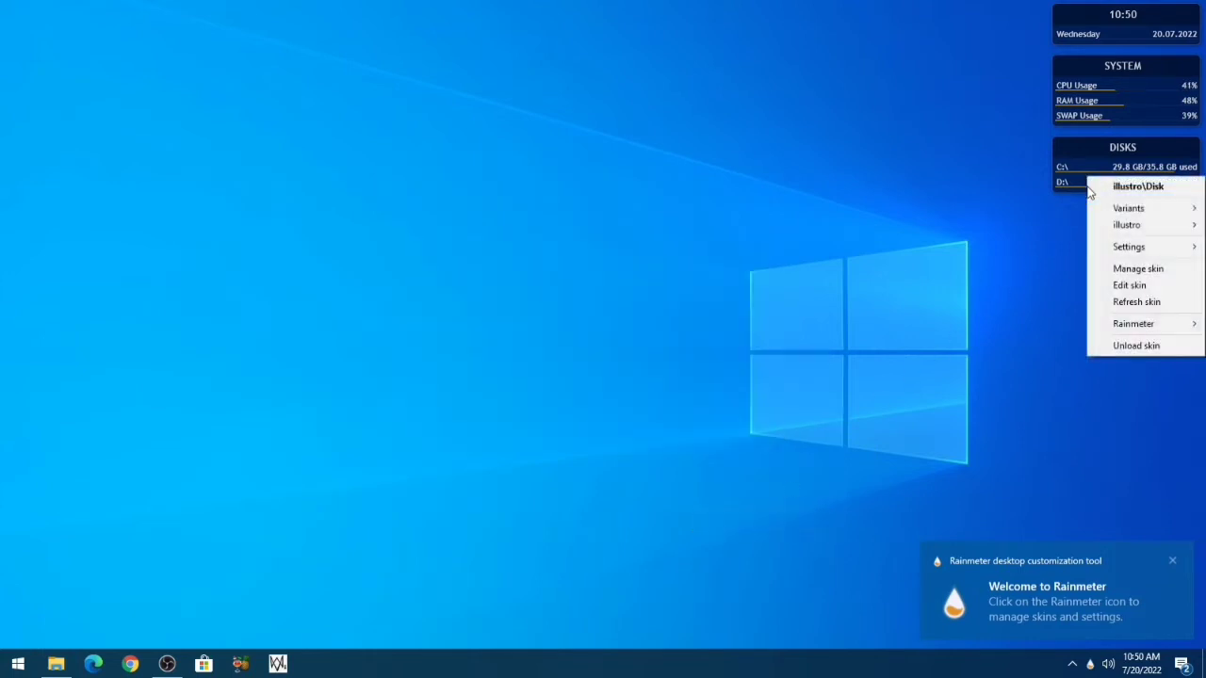
click(1121, 347)
right_click(1087, 100)
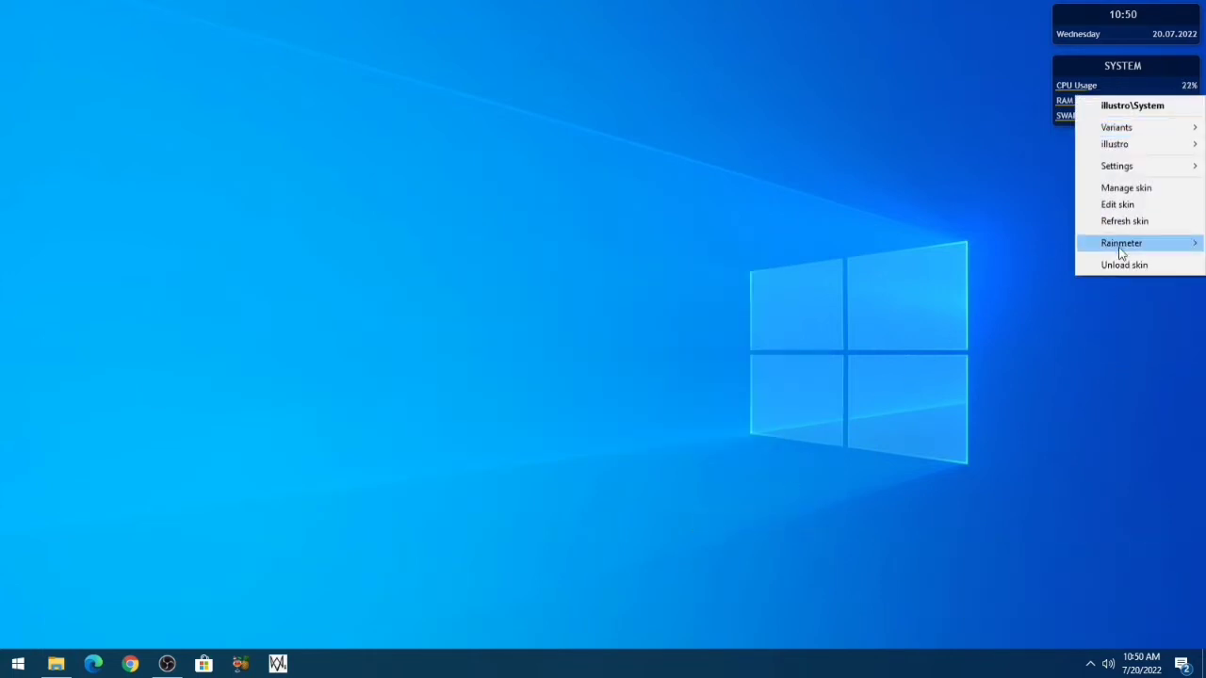
click(1118, 260)
right_click(1089, 43)
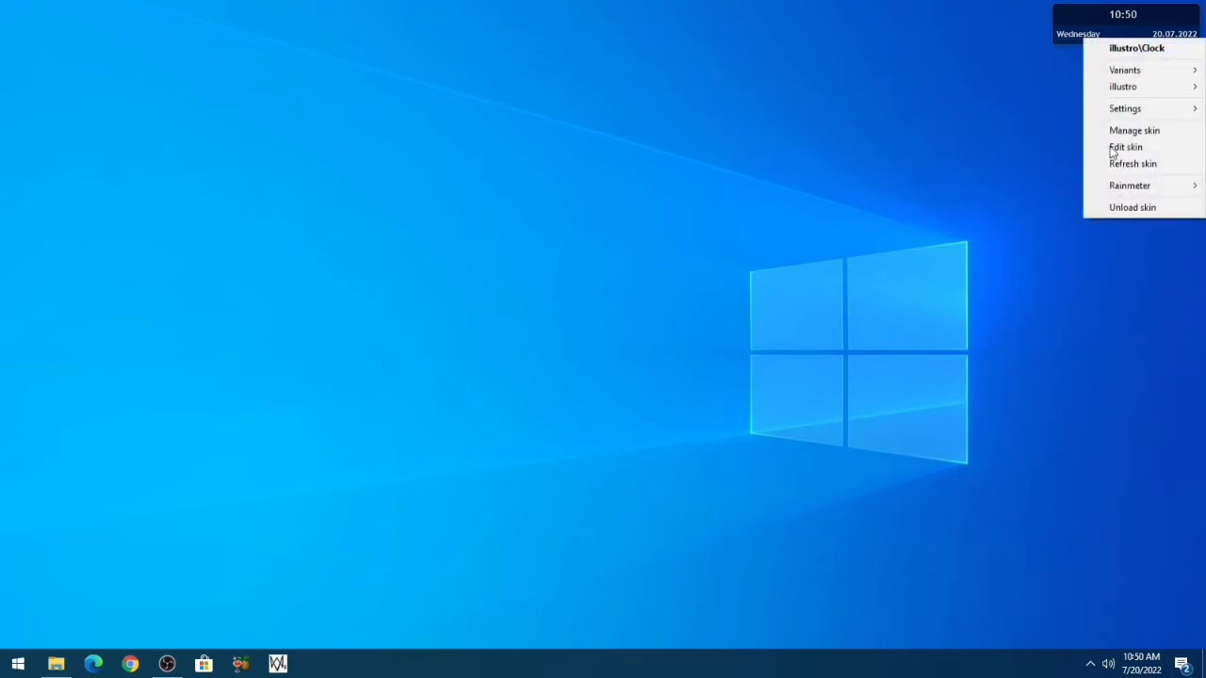
click(1119, 207)
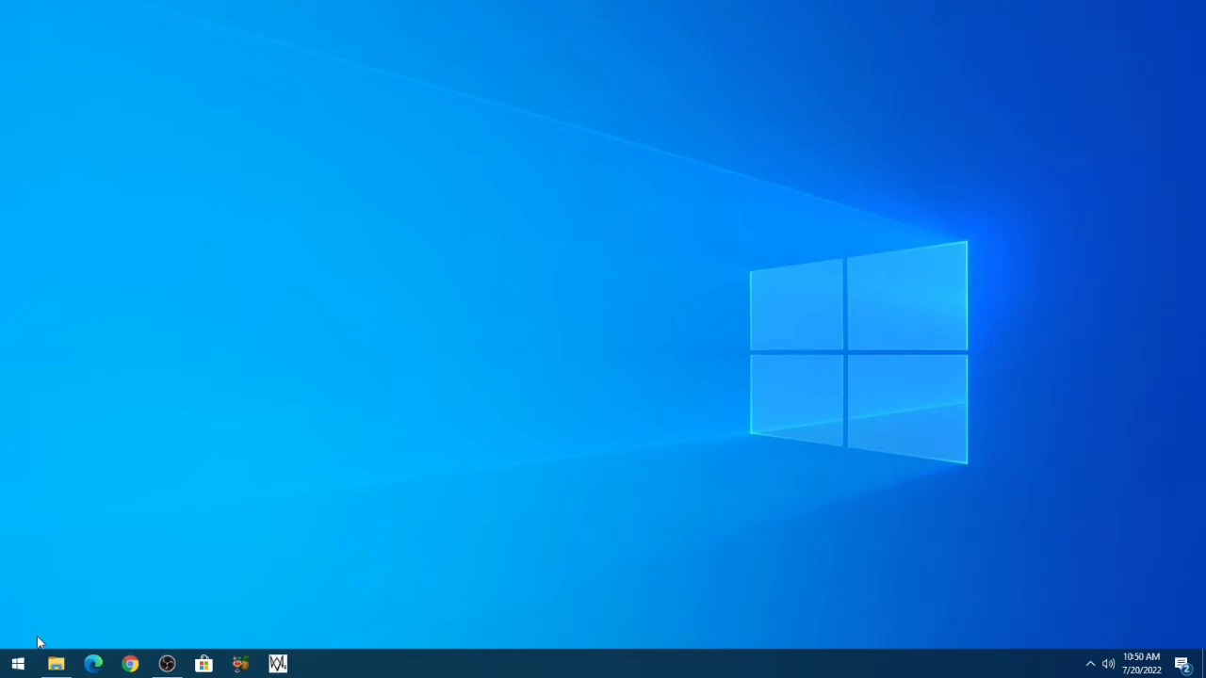
- Extract the nexus archive directly into the Downloads folder
click(55, 665)
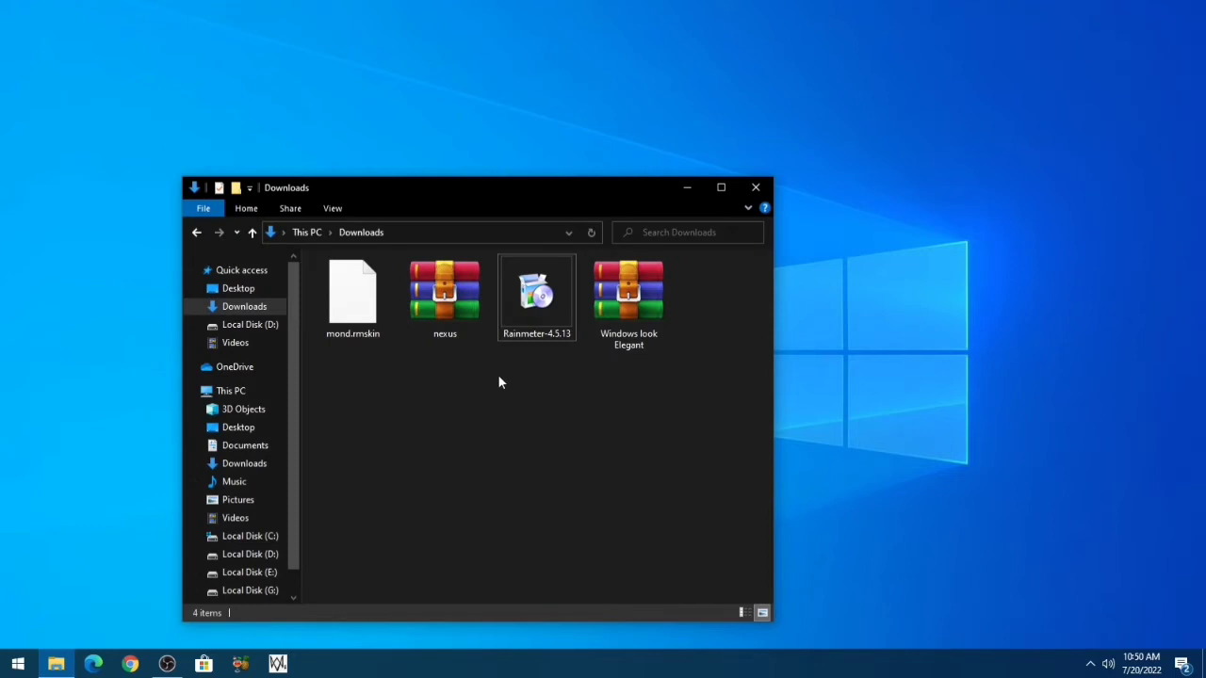
right_click(457, 308)
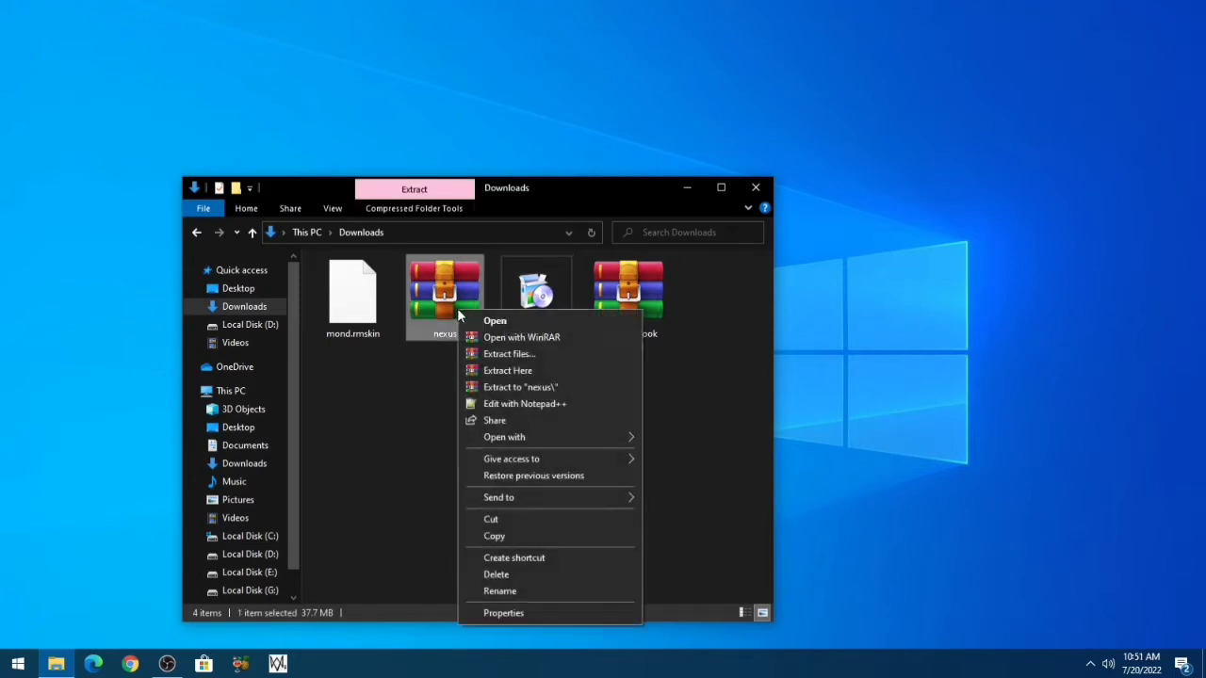
click(517, 370)
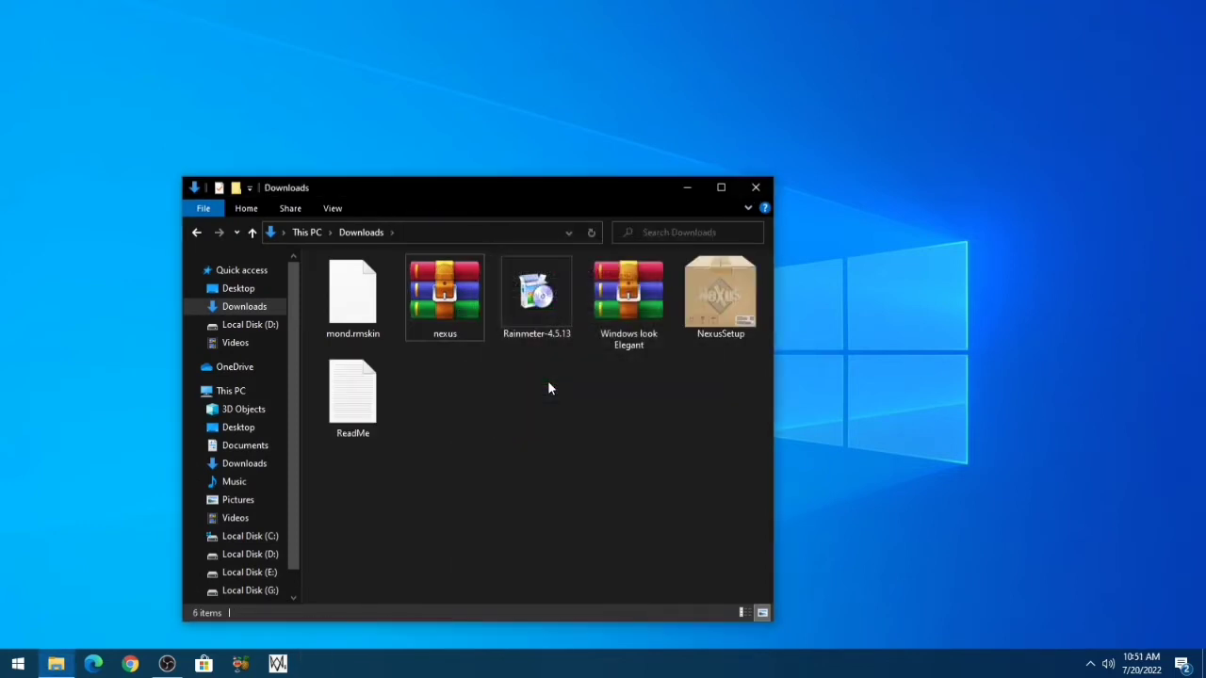
- Install Nexus 20.10 from NexusSetup, accepting the license agreement and keeping Winstep as the Start menu folder
double_click(710, 319)
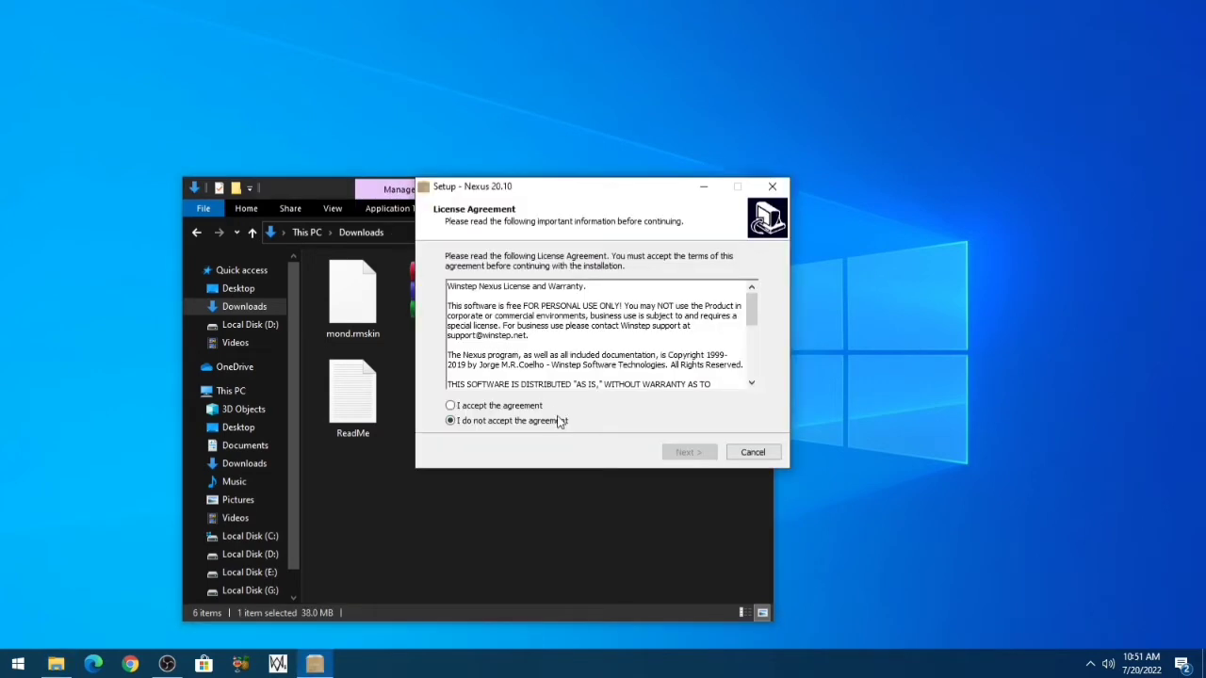
click(550, 411)
click(690, 453)
click(692, 454)
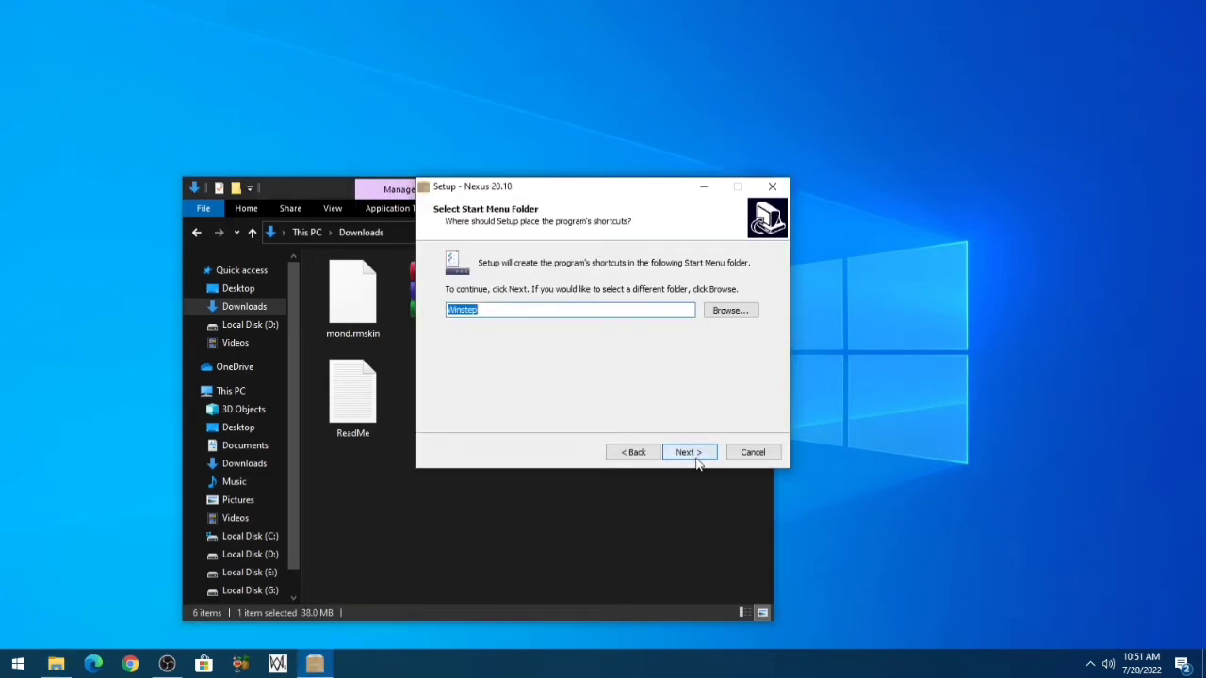
click(696, 460)
click(695, 457)
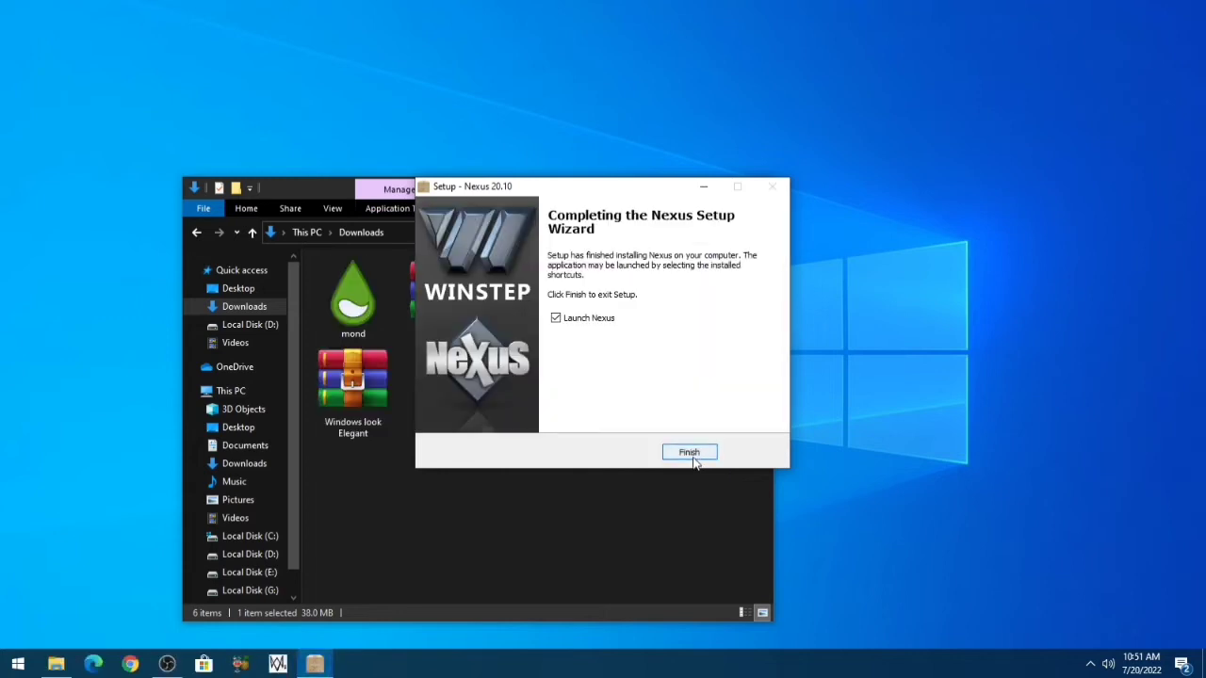
- Finish the Nexus setup with Launch Nexus enabled, and extract the Windows look Elegant archive directly into the Downloads folder
click(691, 456)
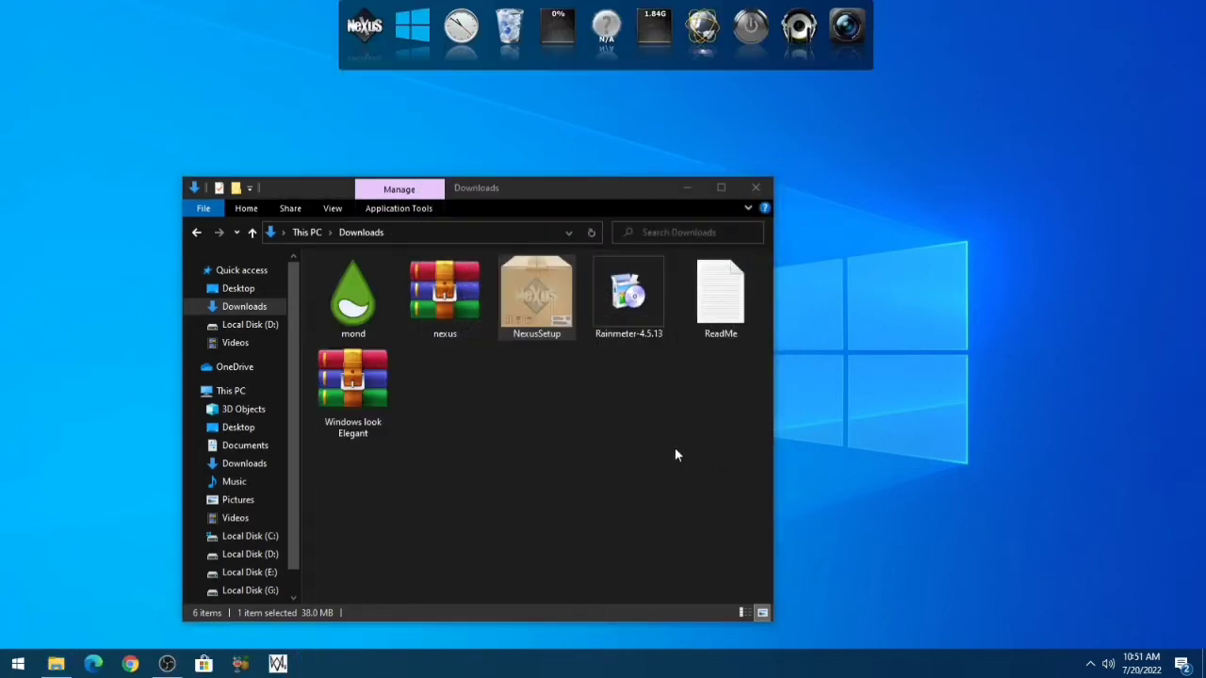
right_click(347, 390)
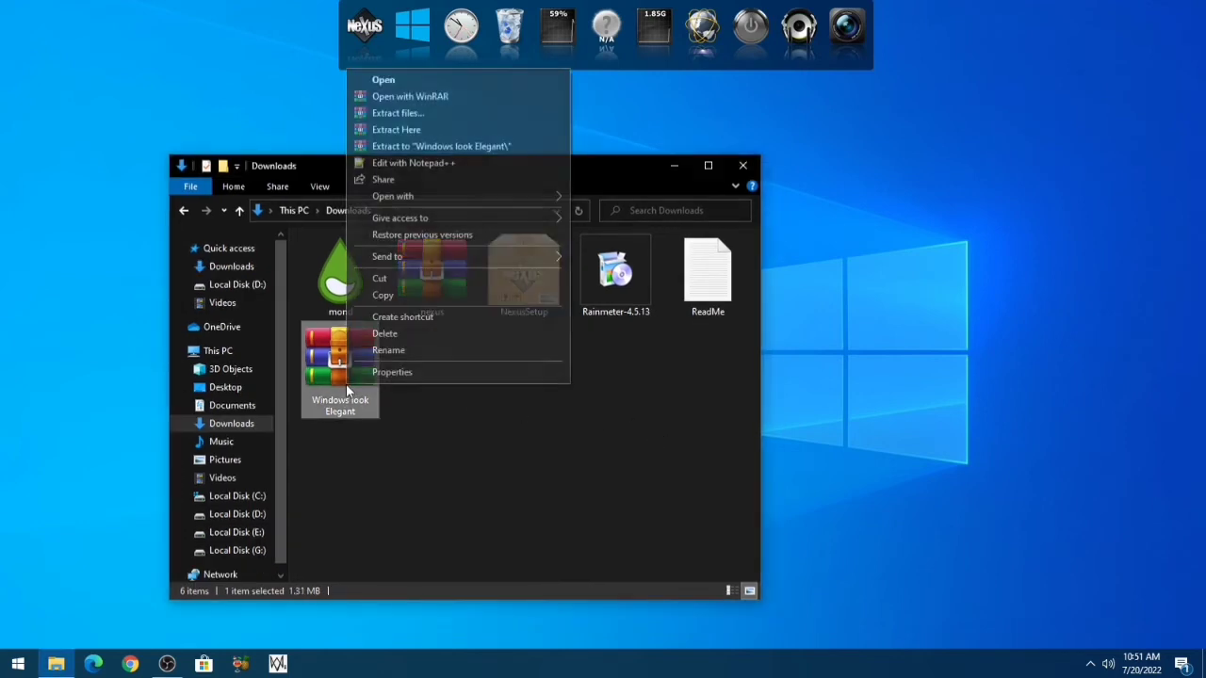
click(423, 129)
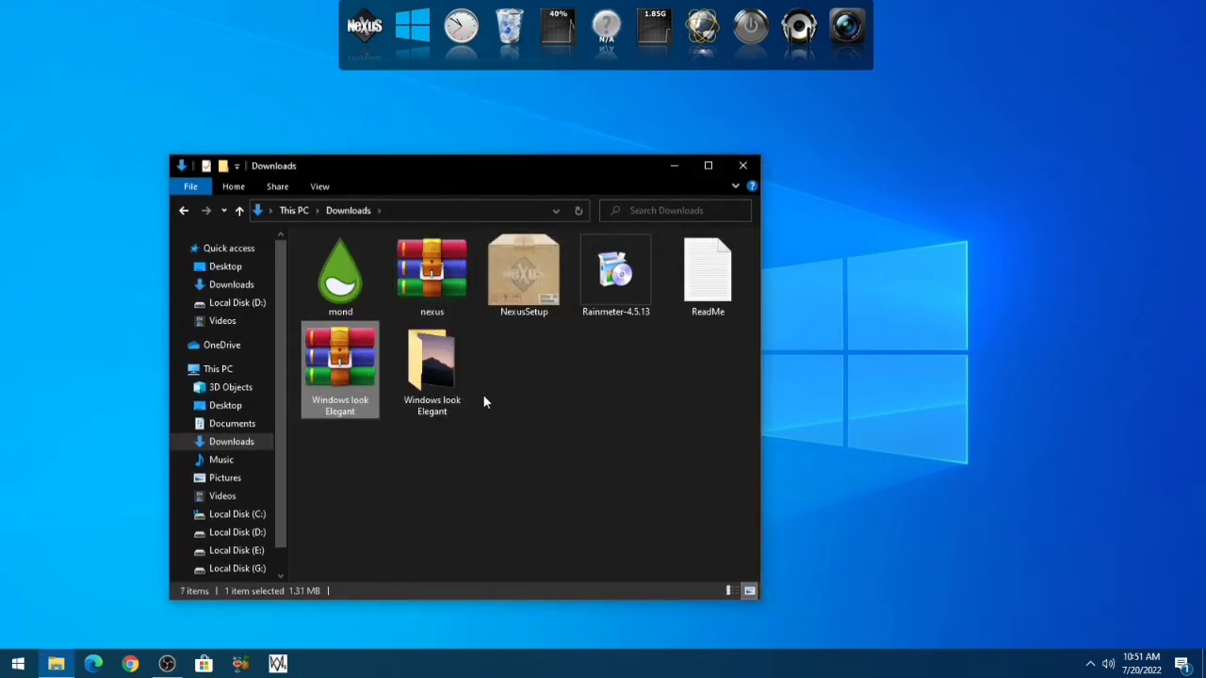
- Set the Wallpaper image from the Windows look Elegant folder as the desktop background and close the photo viewer
double_click(431, 377)
double_click(389, 275)
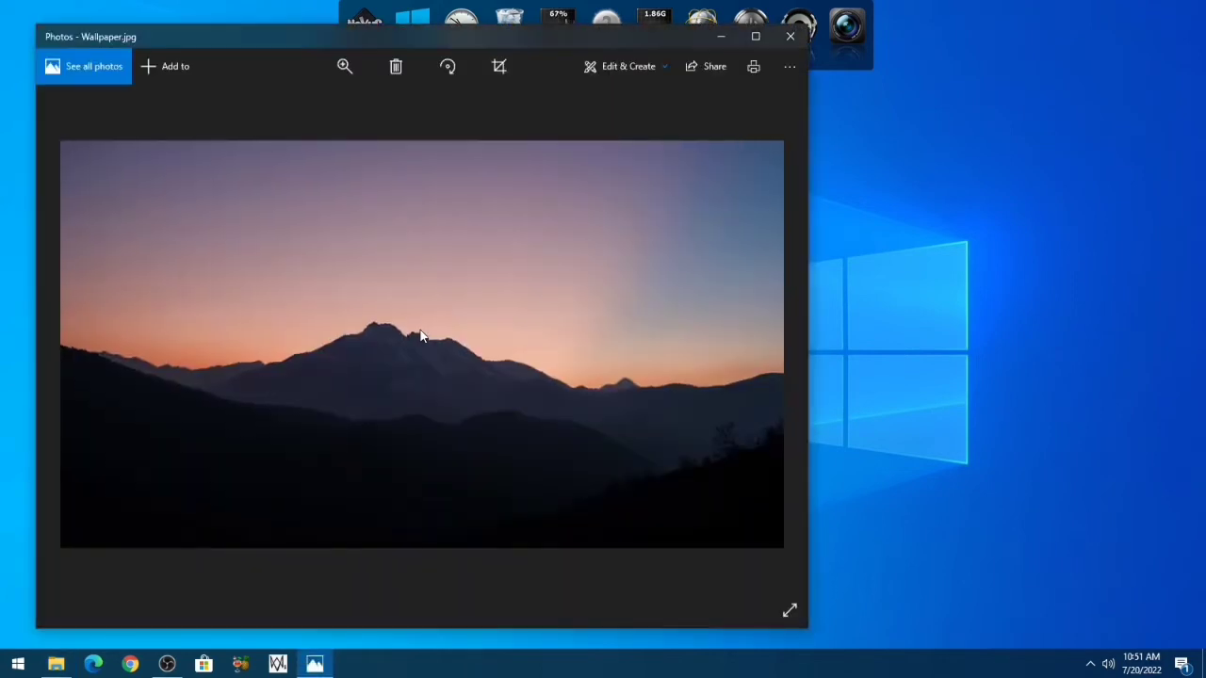
right_click(421, 337)
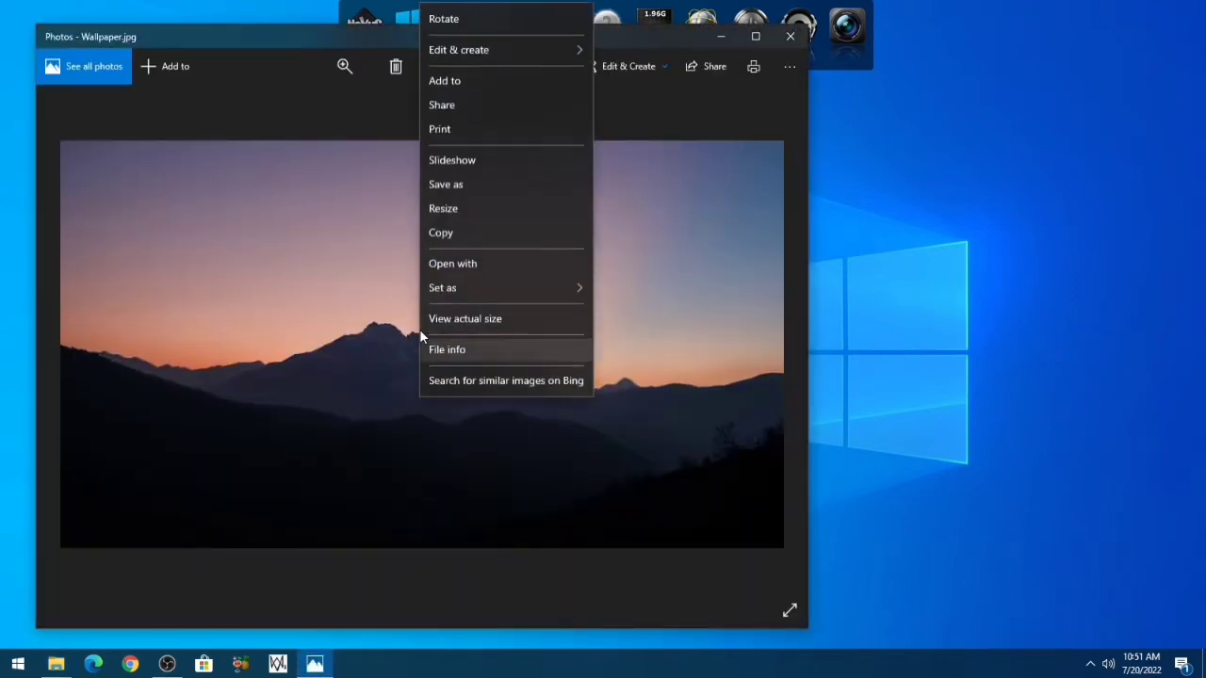
mouse_move(516, 317)
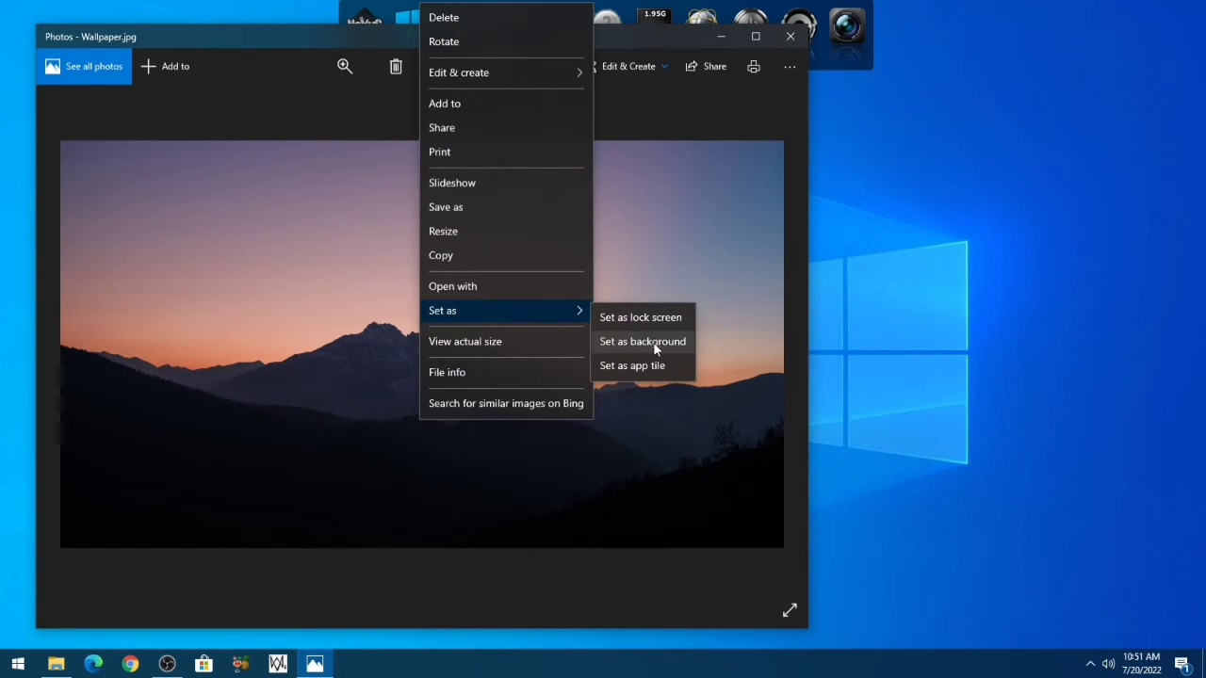
click(642, 341)
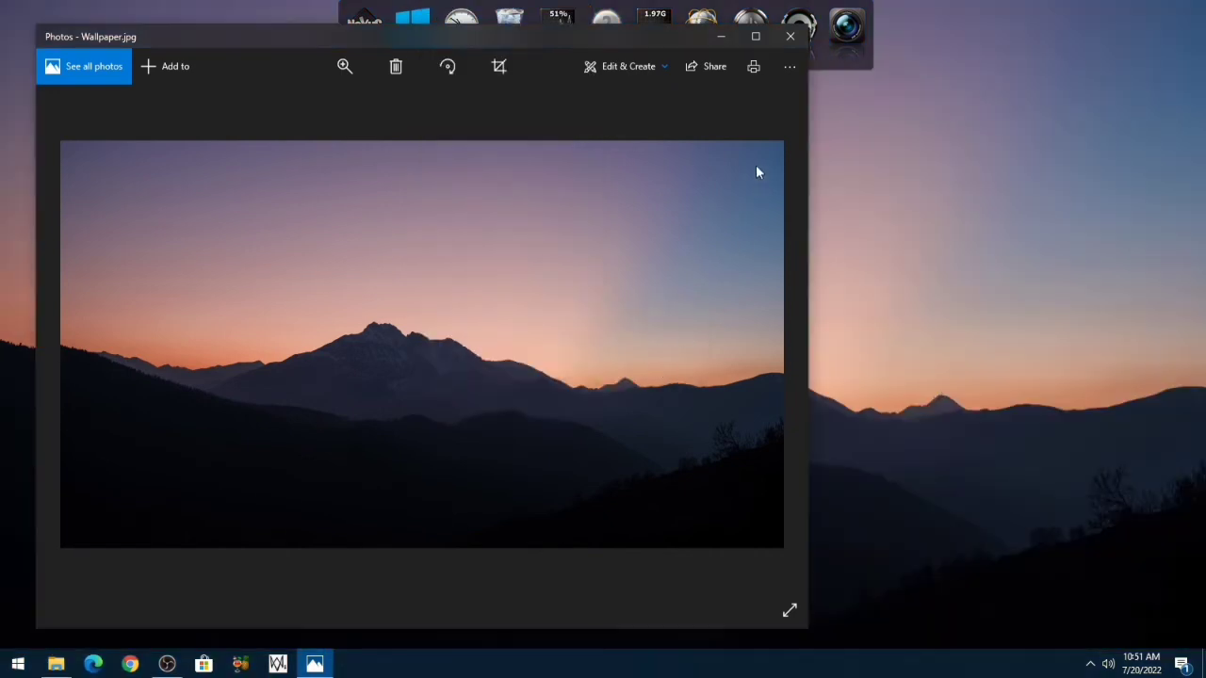
click(791, 40)
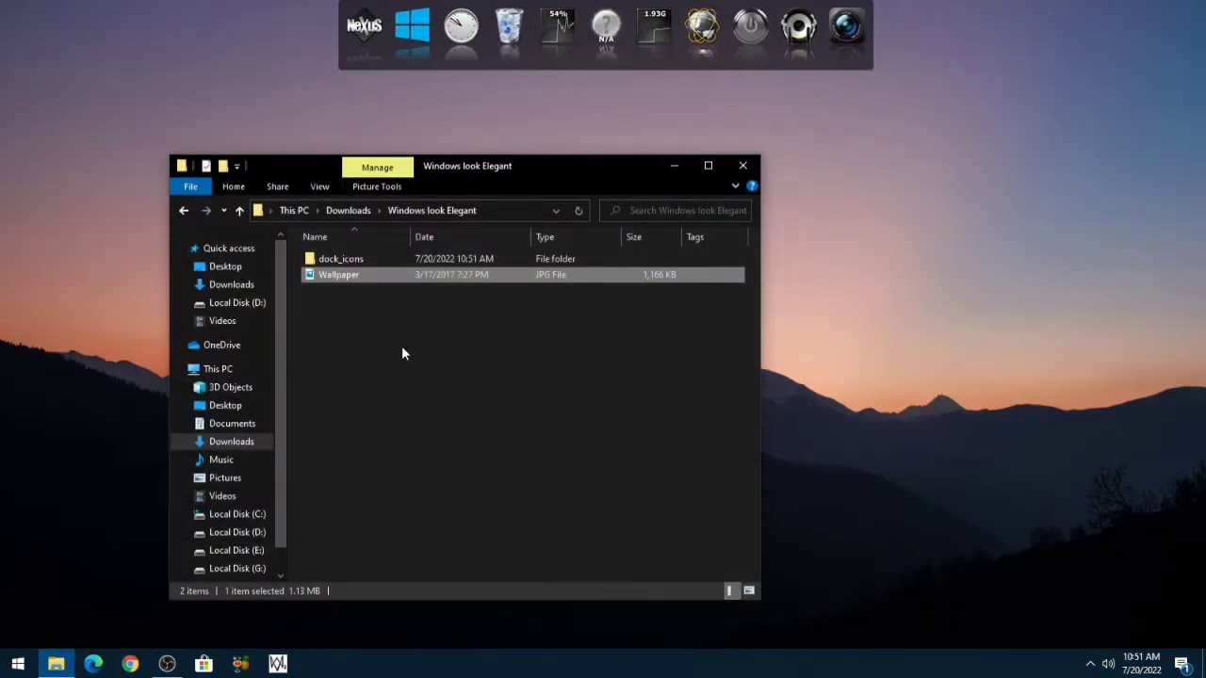
- Move the dock_icons folder from Windows look Elegant to the root of Local Disk (C:) and return to Downloads
right_click(336, 257)
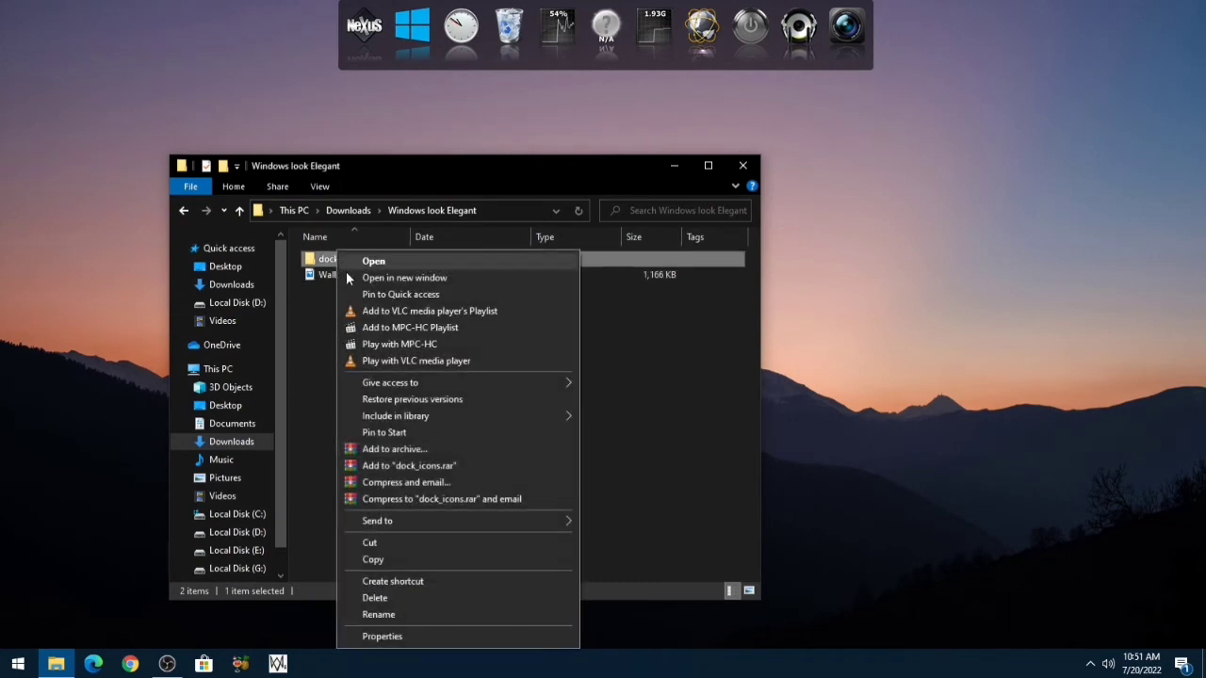
click(389, 540)
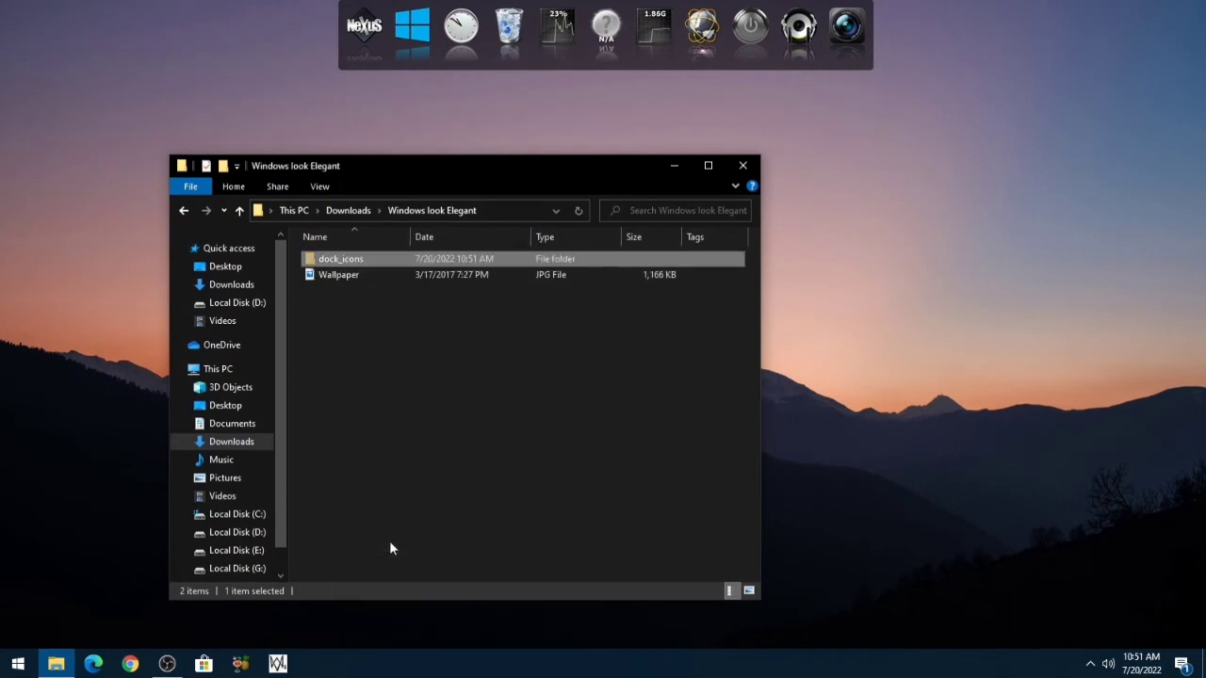
click(253, 513)
right_click(423, 432)
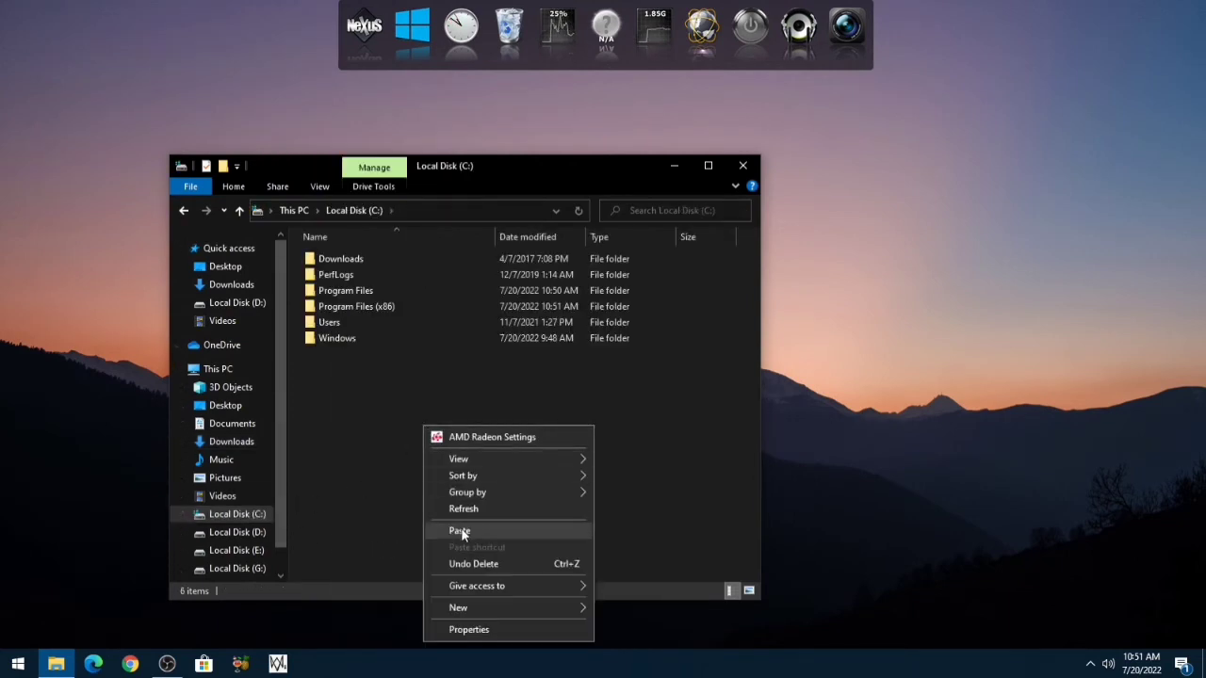
click(460, 532)
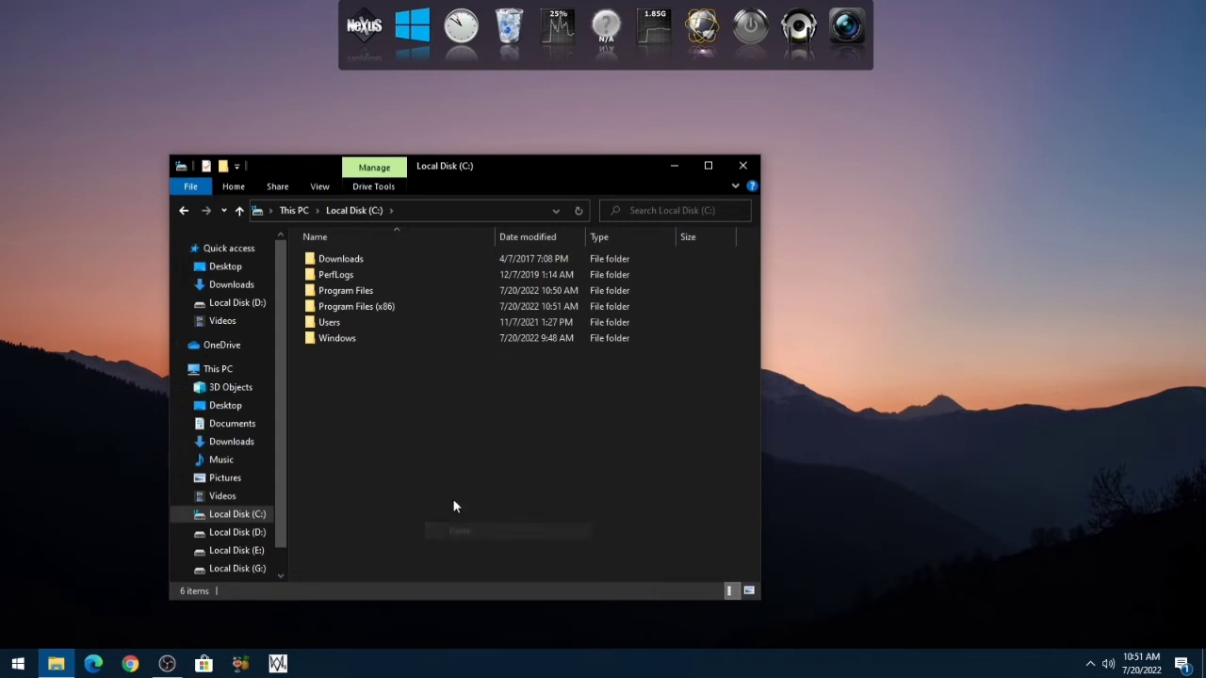
click(184, 210)
click(191, 210)
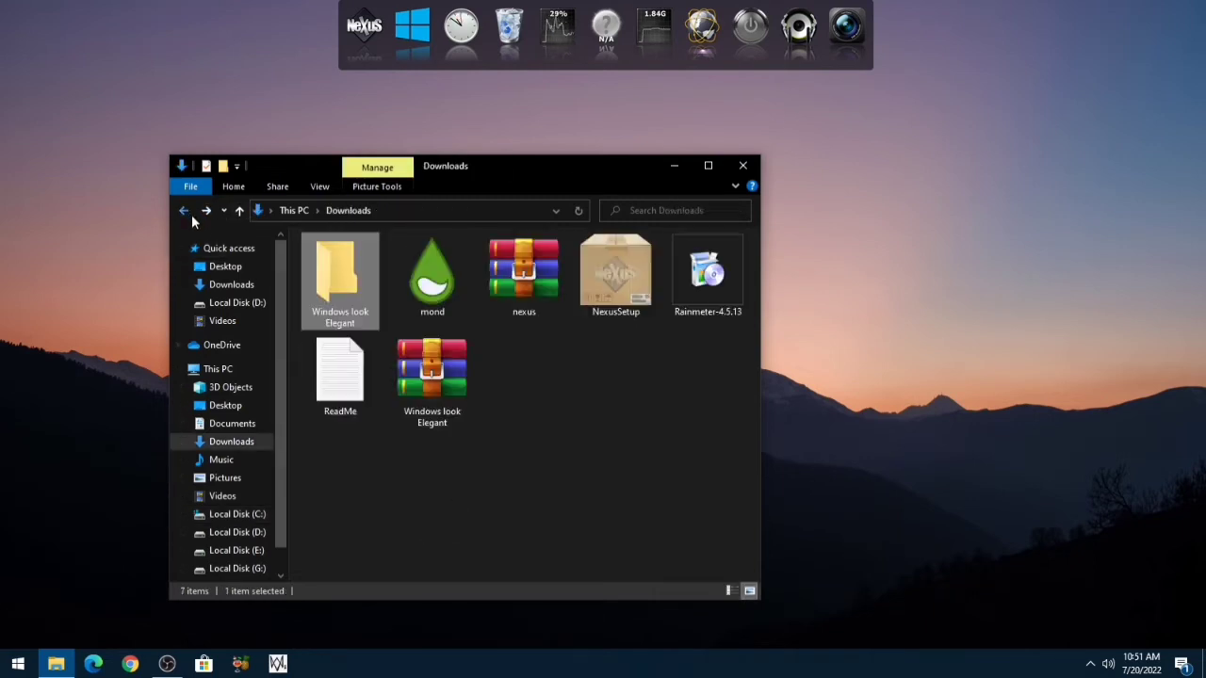
- Restore the Nexus dock configuration from wsbackup.wbk in the dock_icons folder on Local Disk (C:) and accept the preferences
click(375, 46)
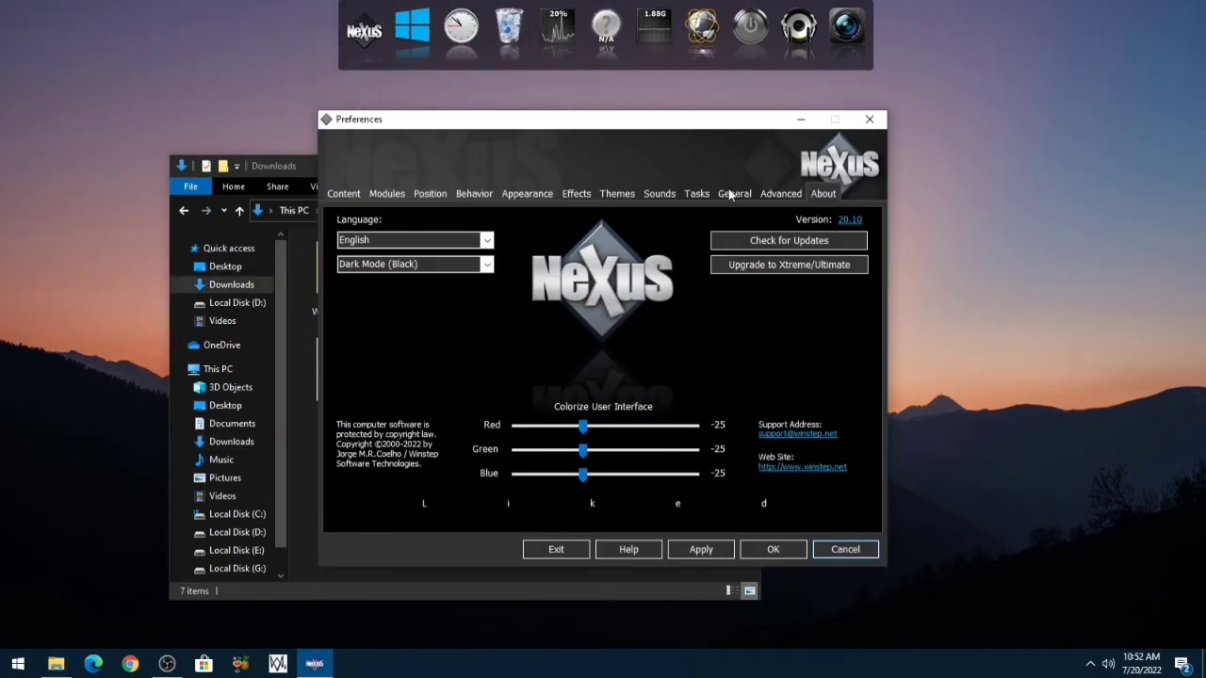
click(773, 195)
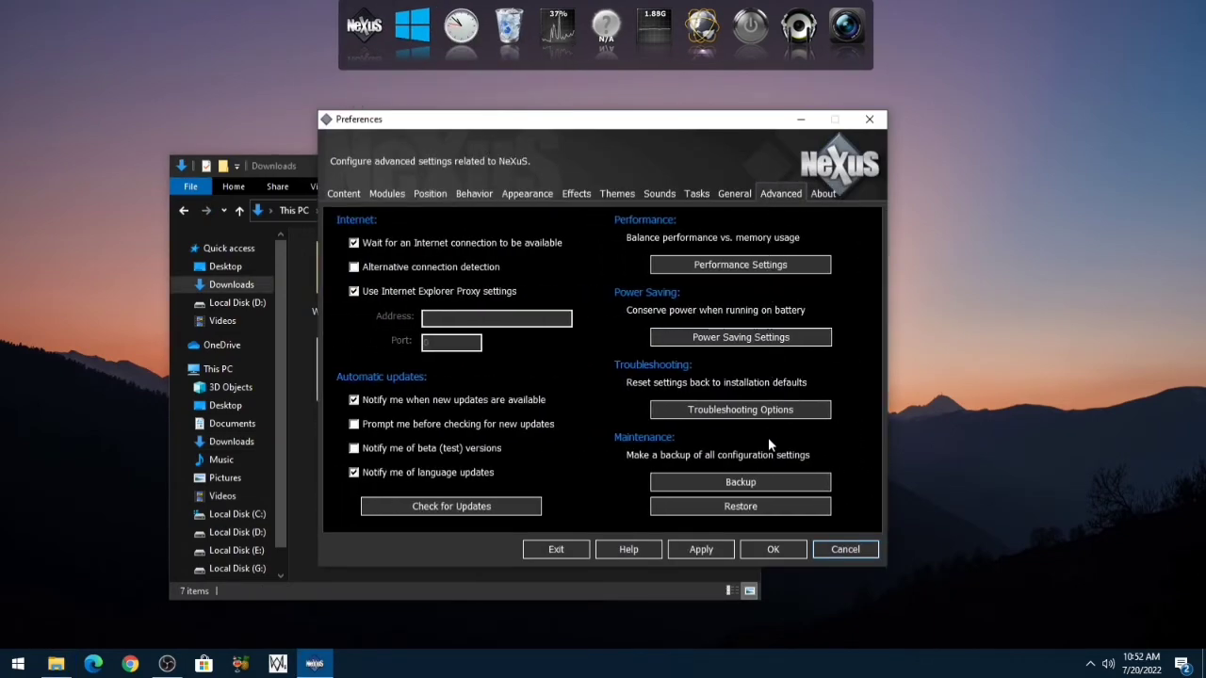
click(767, 508)
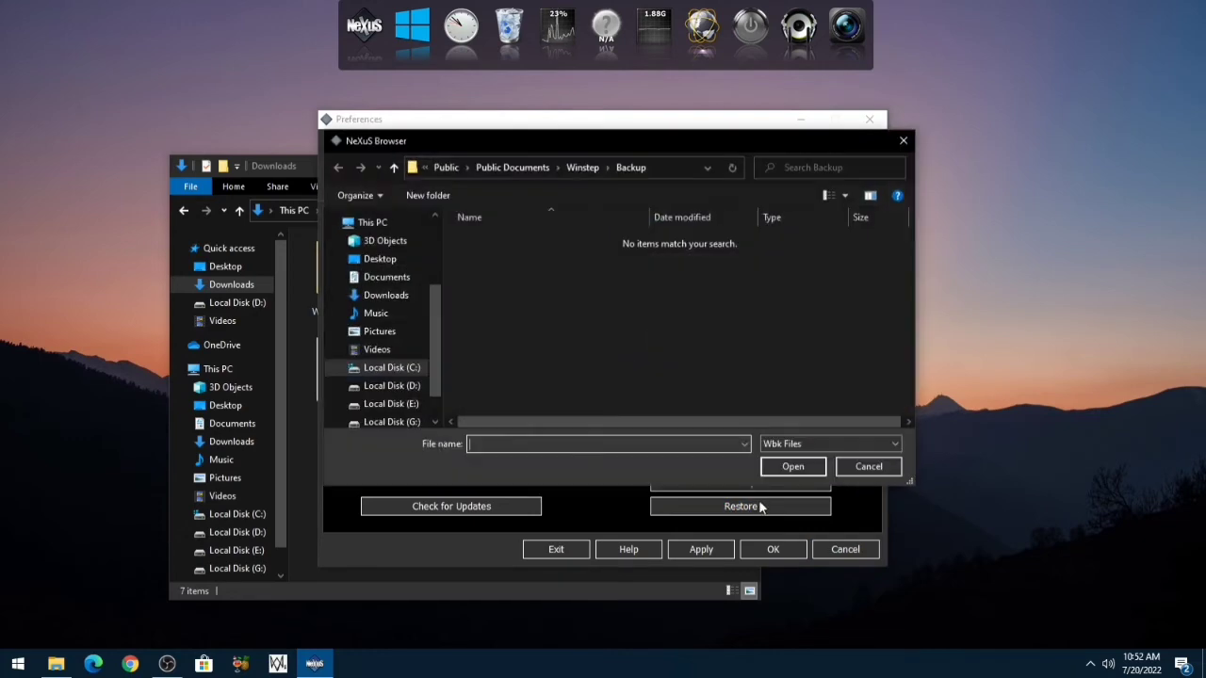
click(415, 373)
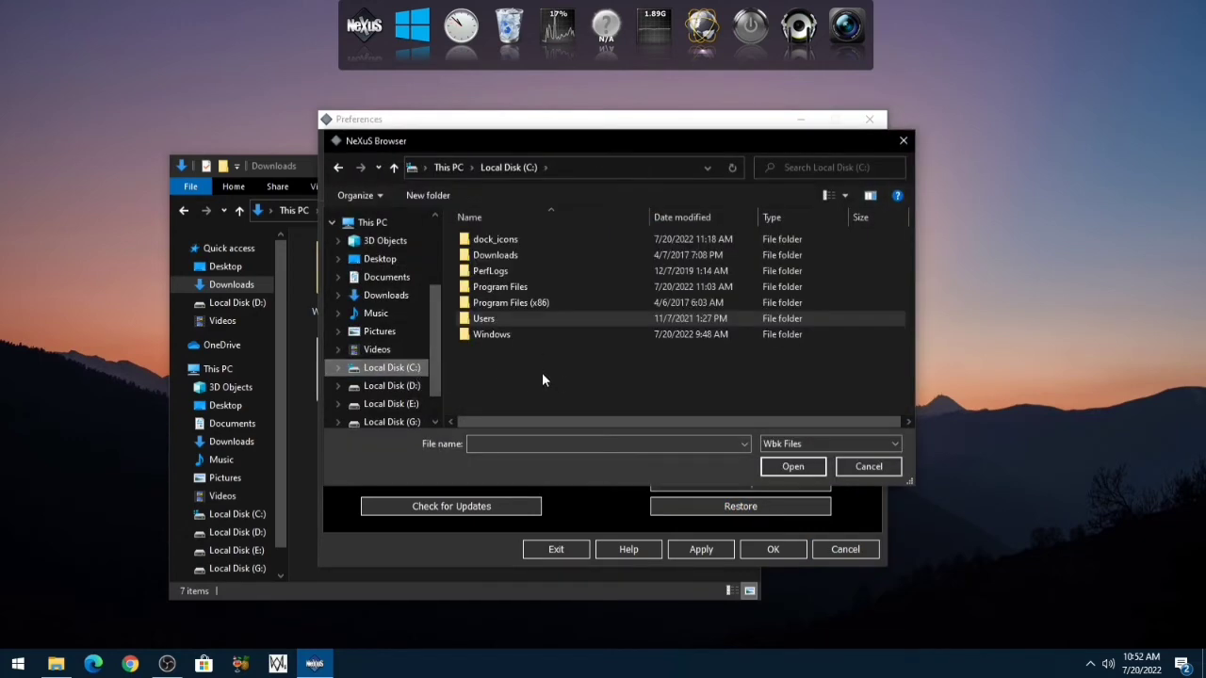
double_click(516, 239)
click(500, 268)
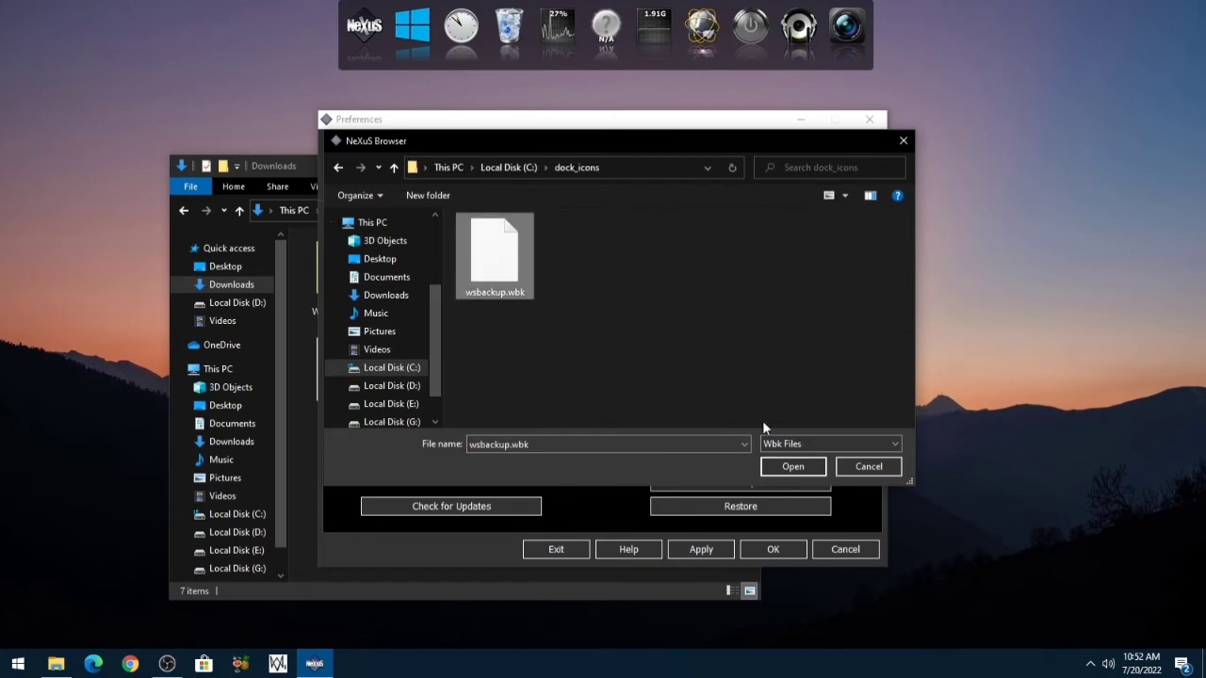
click(790, 464)
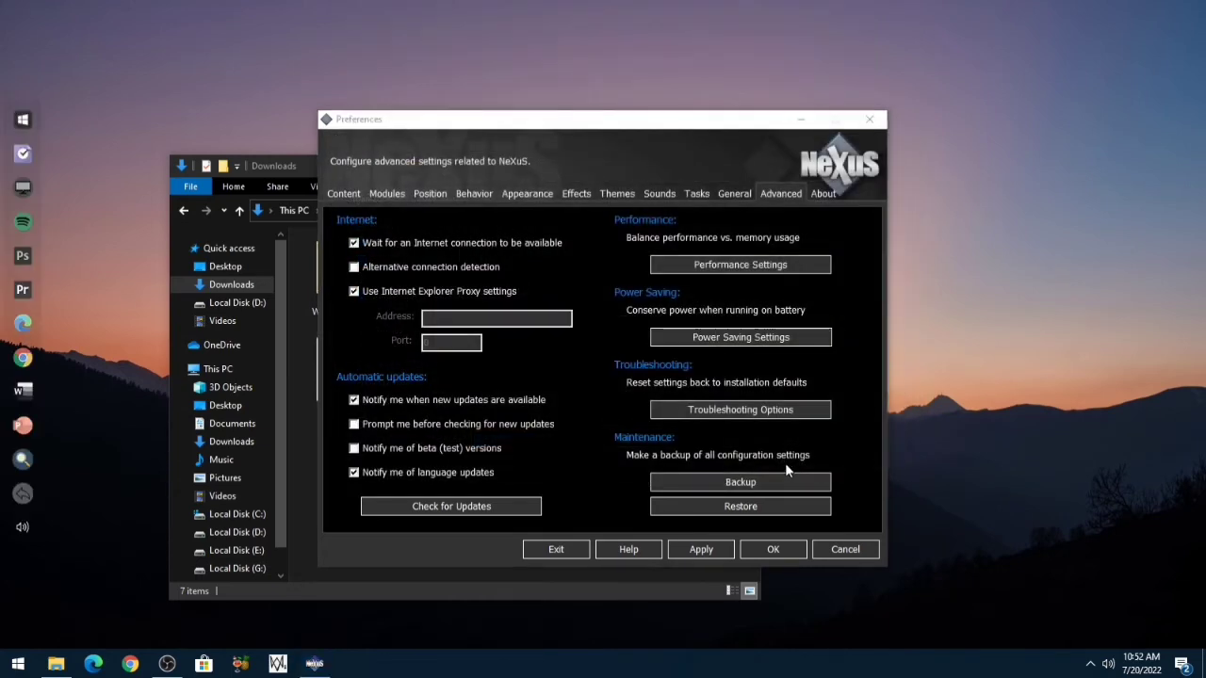
click(772, 551)
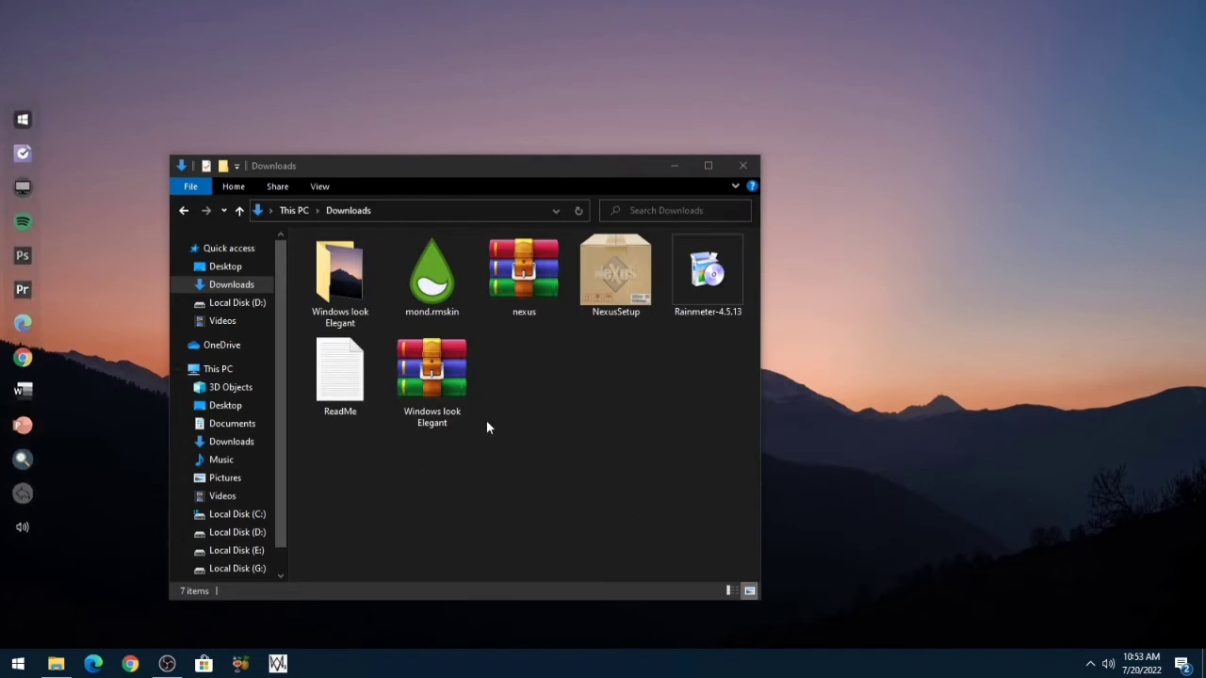
- Install the mond.rmskin package with its included layout applied, then close the Mond settings and the Downloads window
click(433, 293)
double_click(433, 291)
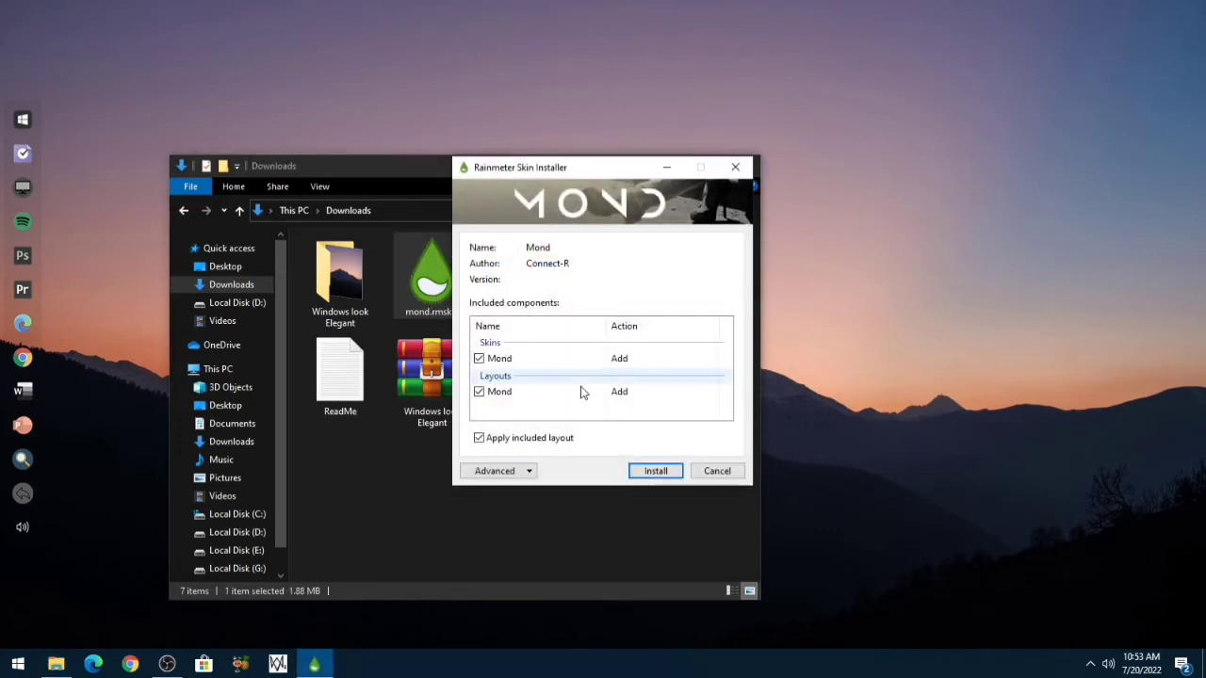
click(659, 473)
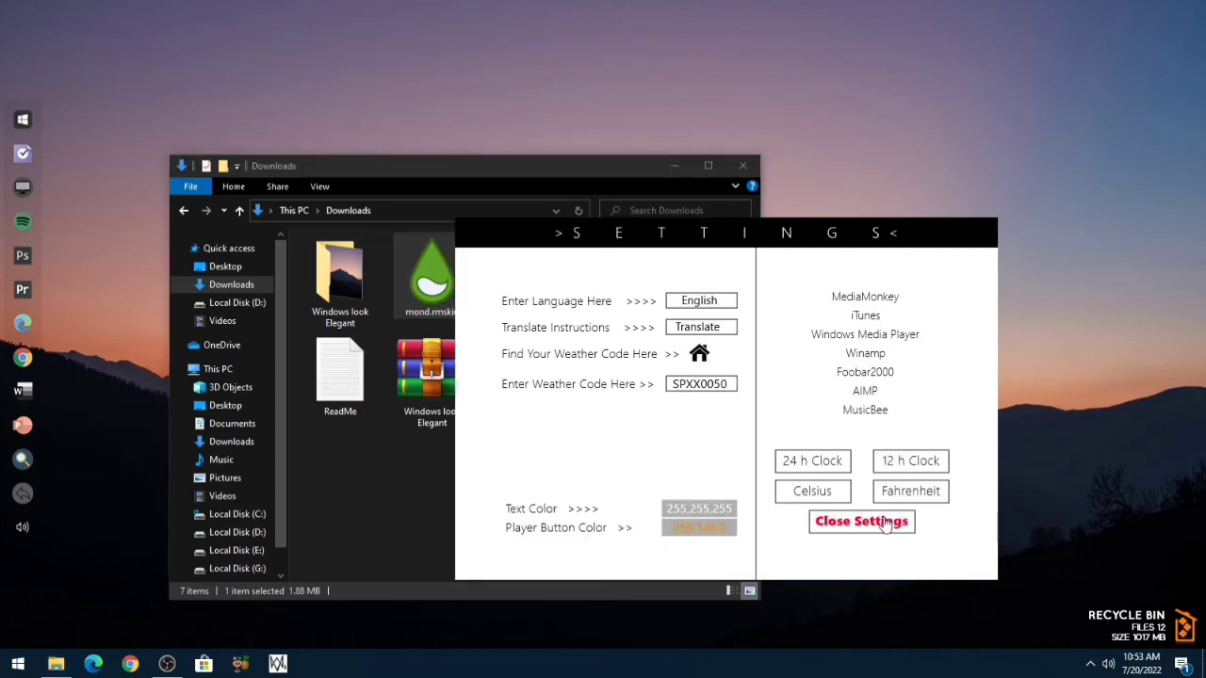
click(885, 524)
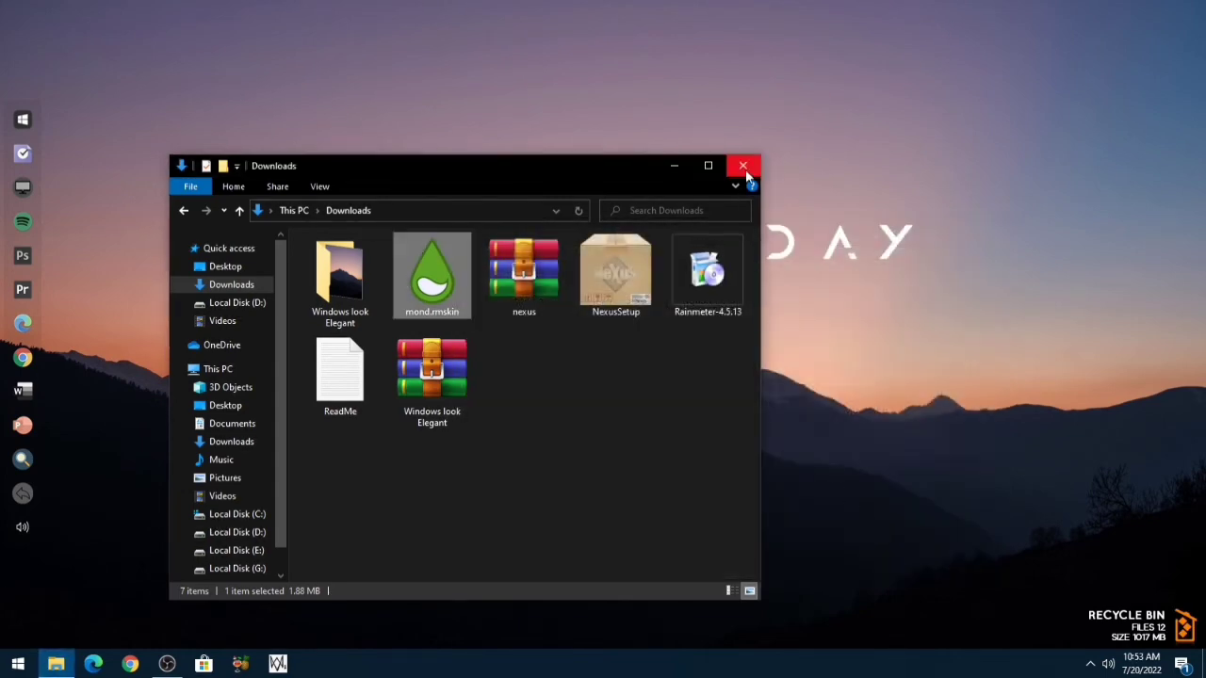
click(743, 168)
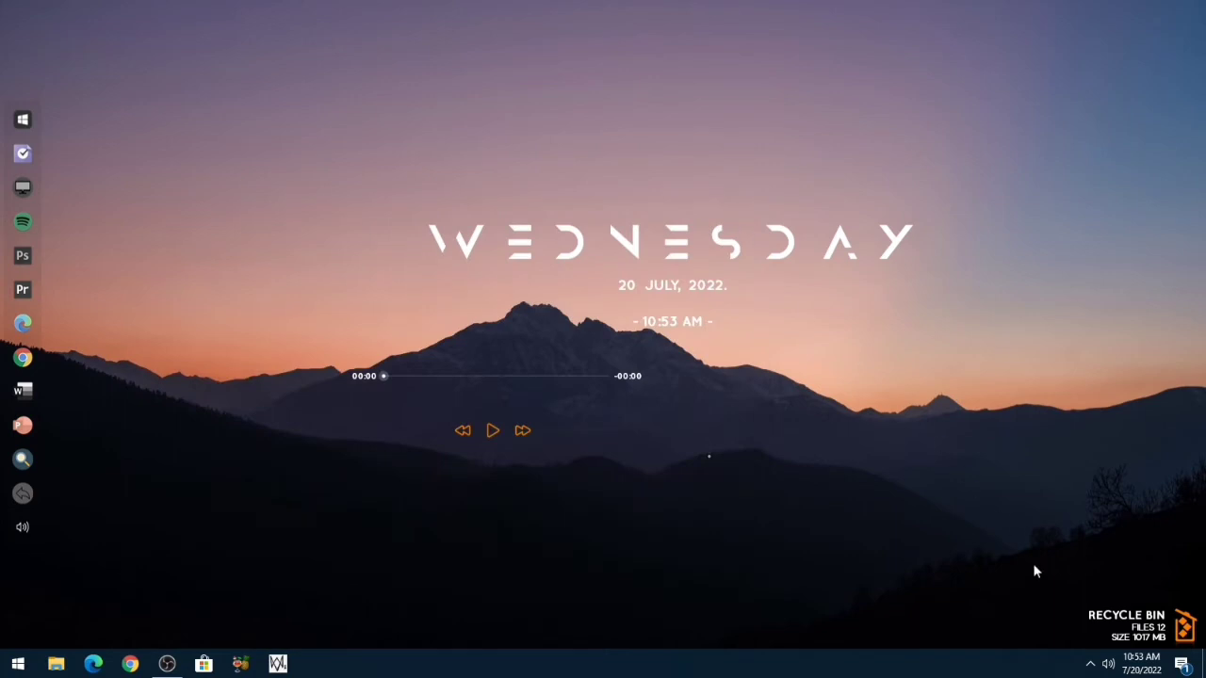
- Unload the Mond Recycle Bin skin and reposition the clock centred above the mountain and the player centred near the taskbar
right_click(1141, 626)
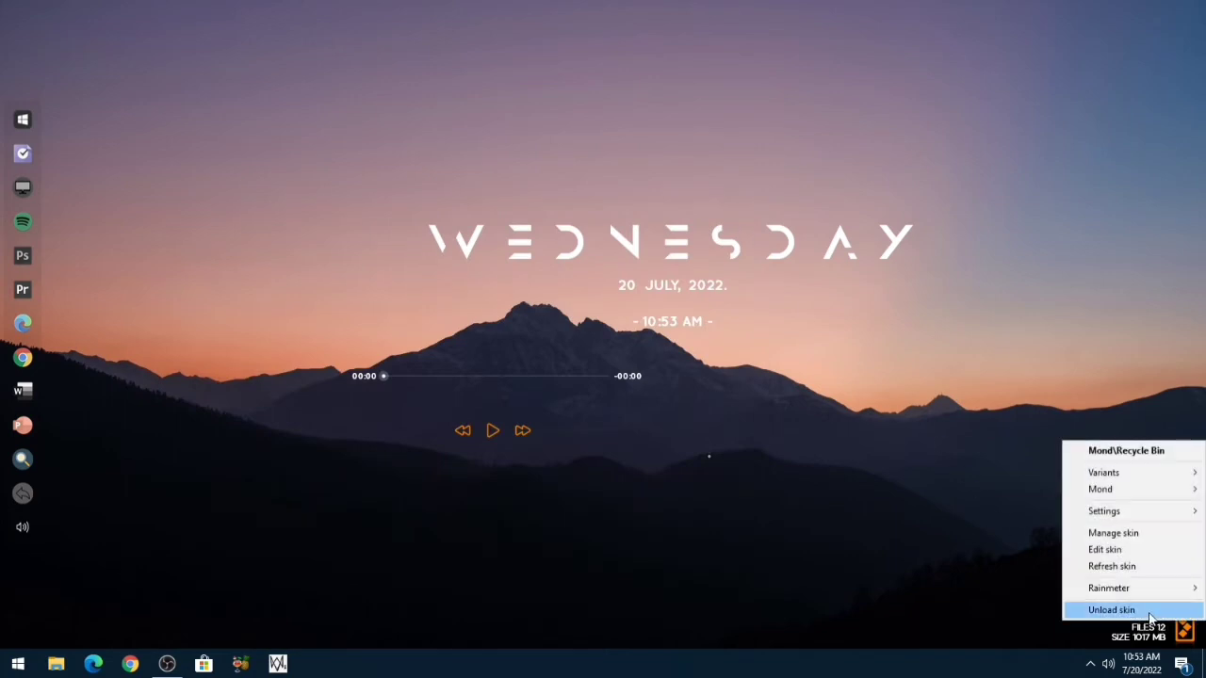
click(1150, 615)
drag(672, 253, 593, 200)
drag(544, 375, 617, 558)
mouse_move(581, 237)
mouse_down()
mouse_move(581, 320)
mouse_move(586, 263)
mouse_move(569, 236)
mouse_move(568, 251)
mouse_up()
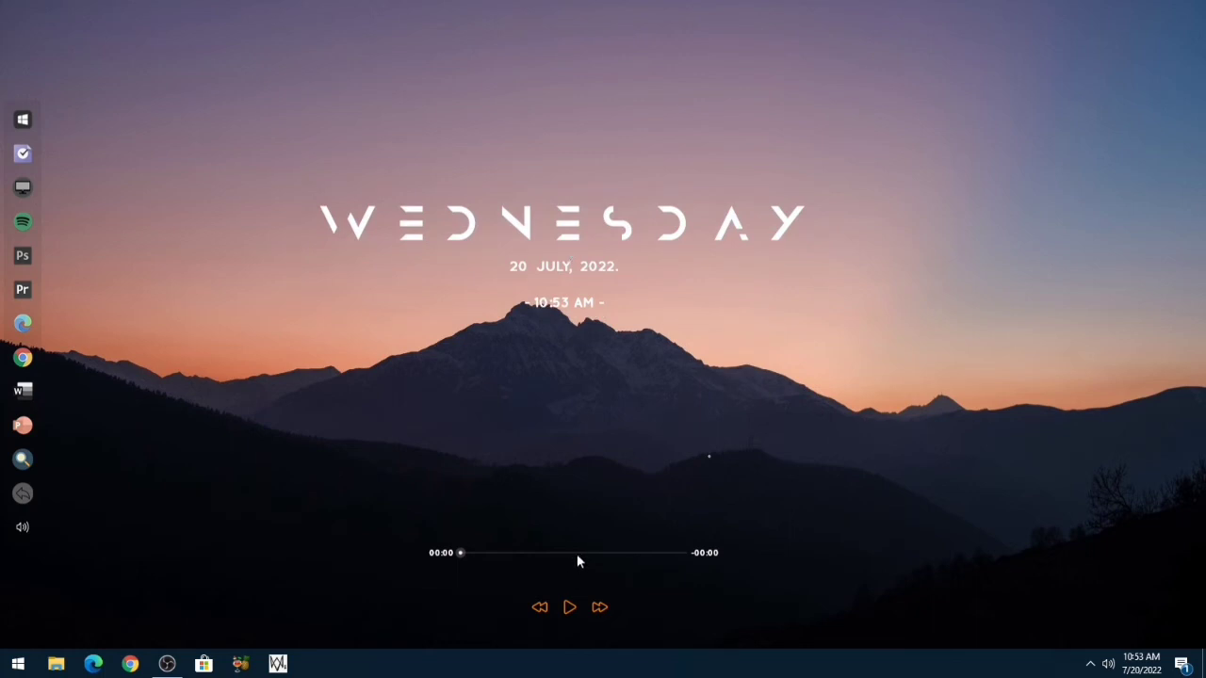
drag(562, 234, 585, 232)
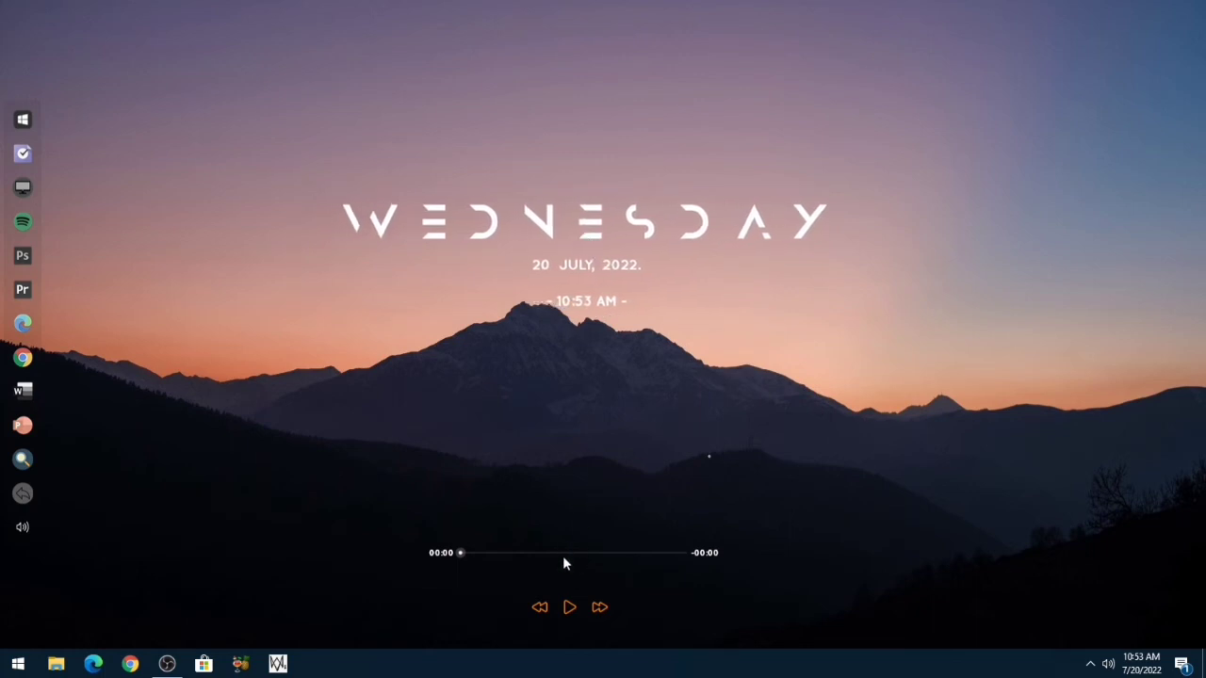
drag(571, 557, 588, 560)
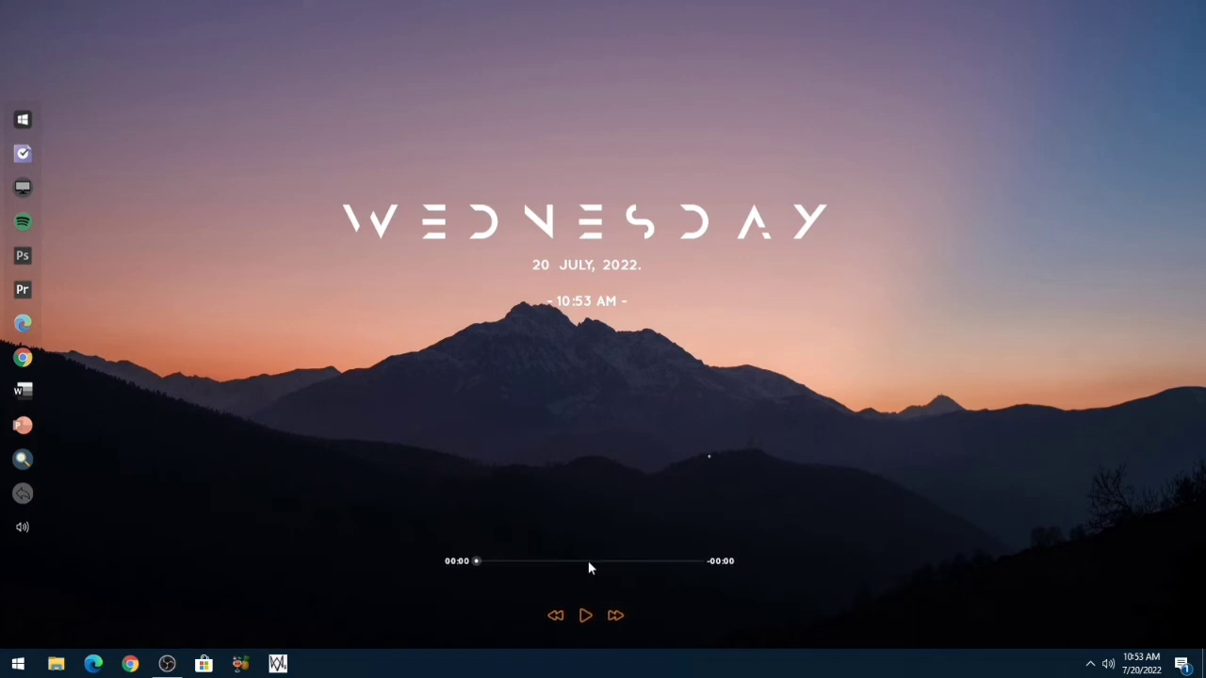
- Turn off Draggable and turn on Click through for the Mond Clock skin
right_click(606, 222)
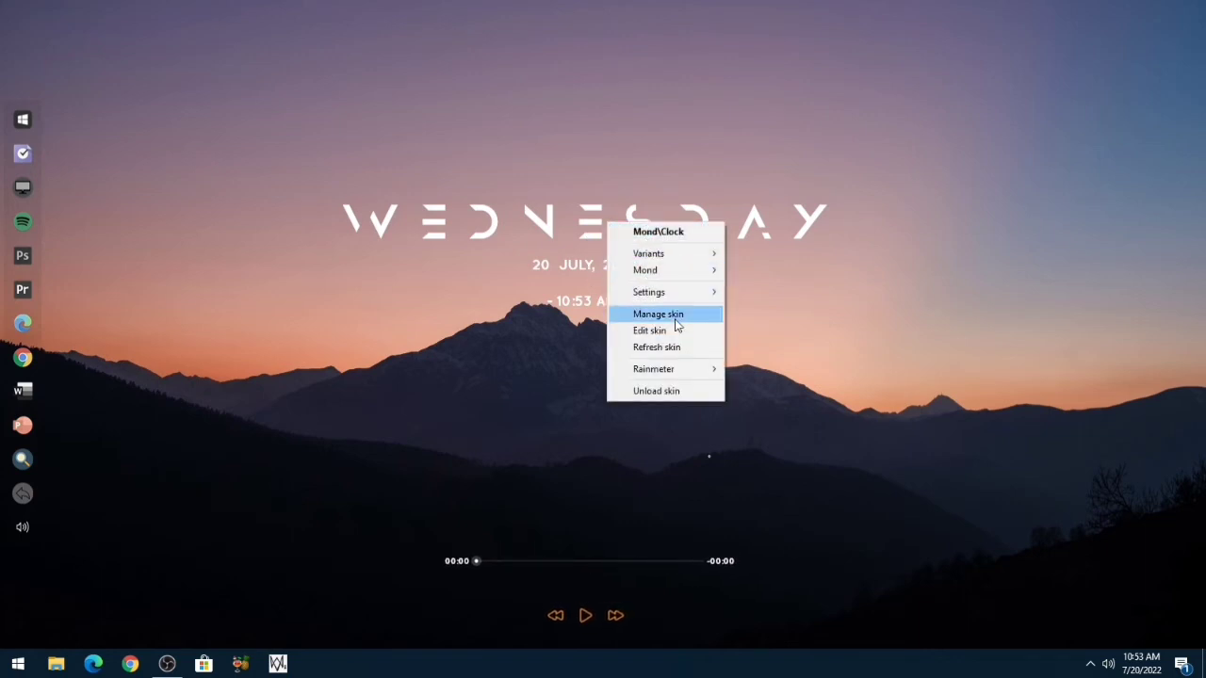
mouse_move(670, 294)
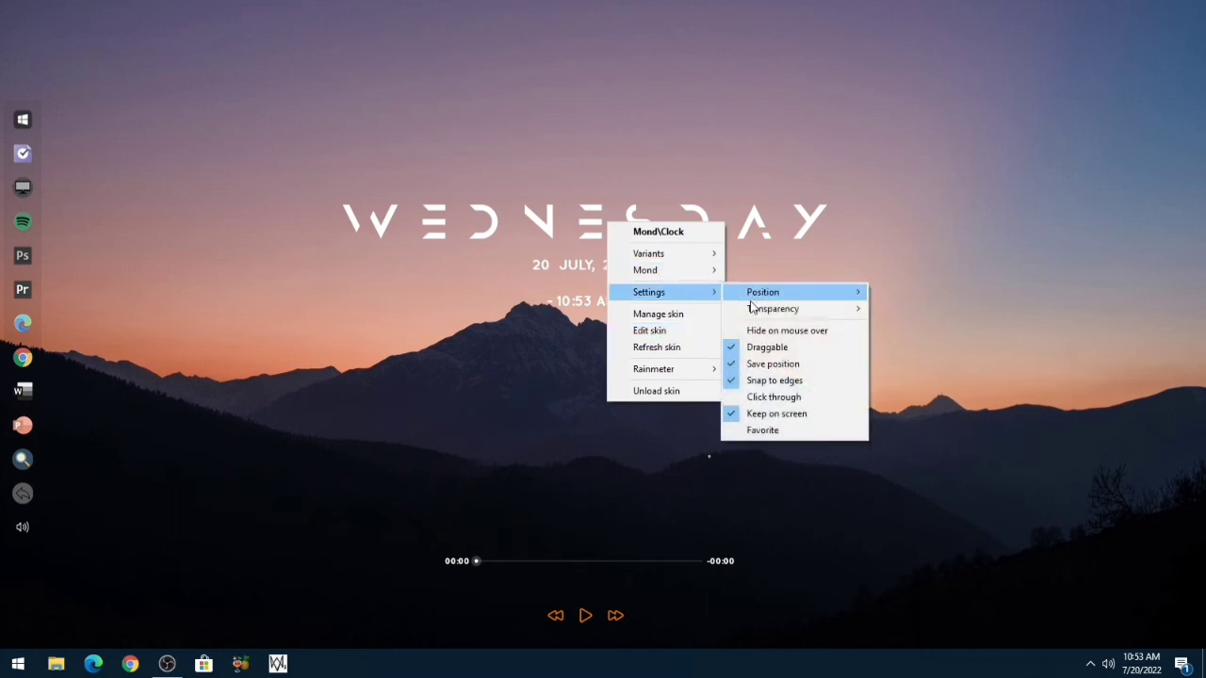
click(785, 347)
right_click(597, 235)
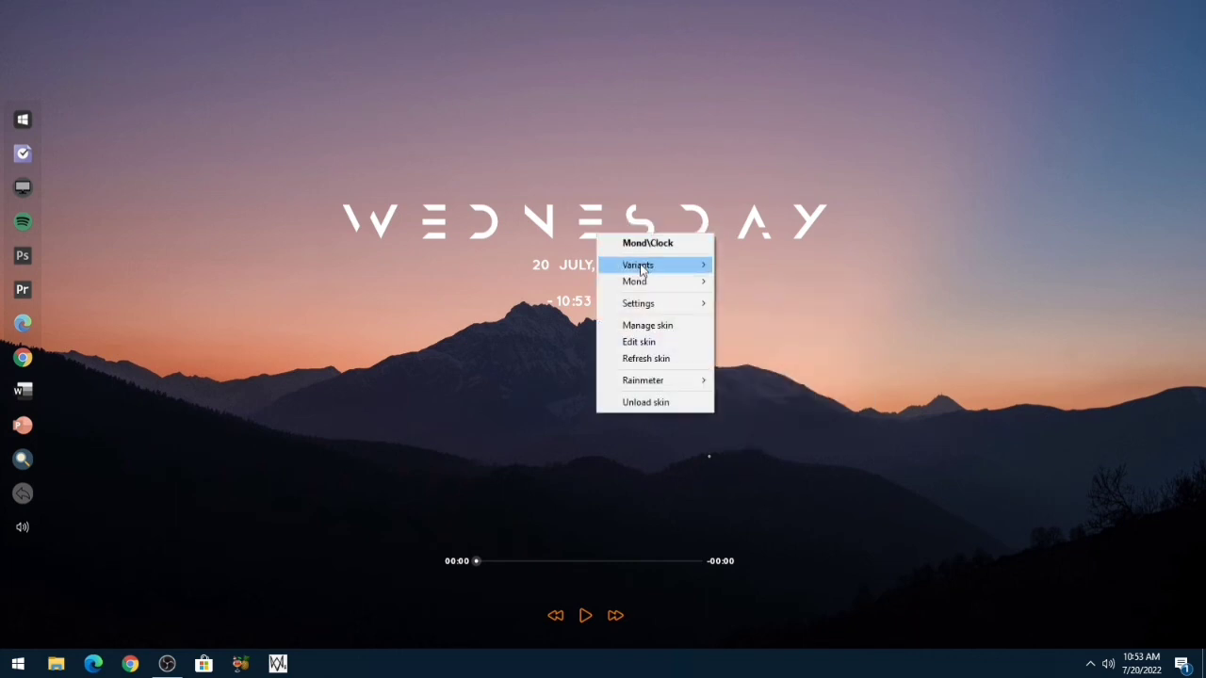
mouse_move(668, 305)
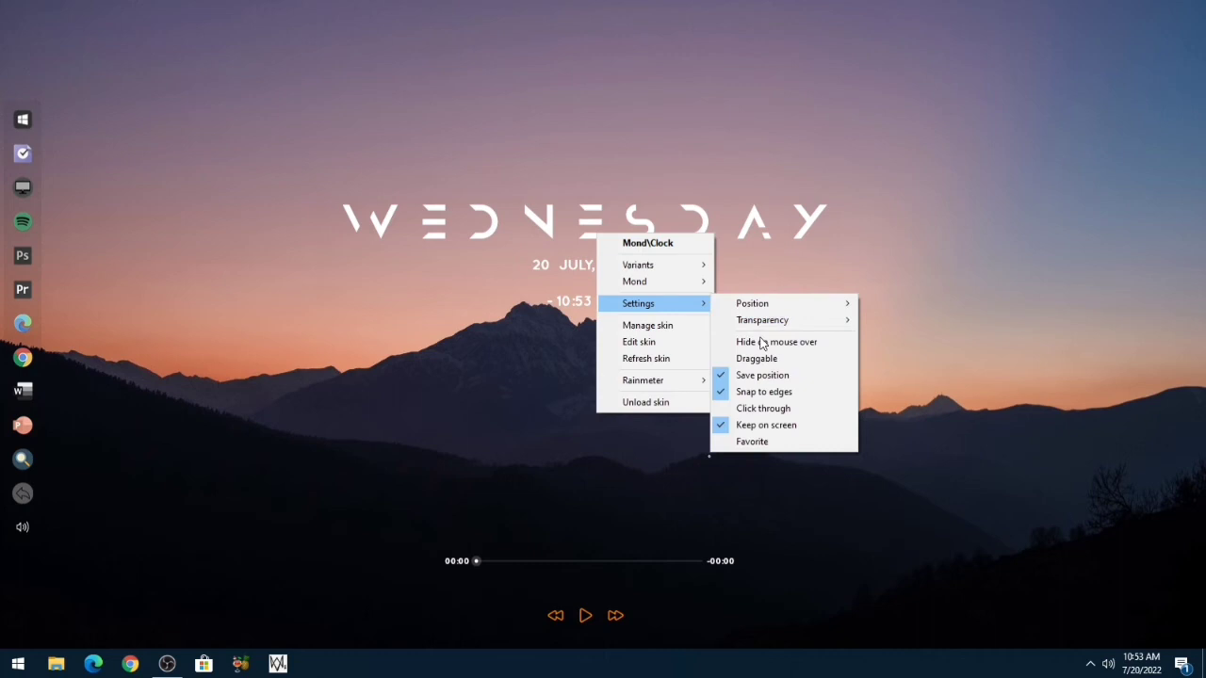
click(736, 409)
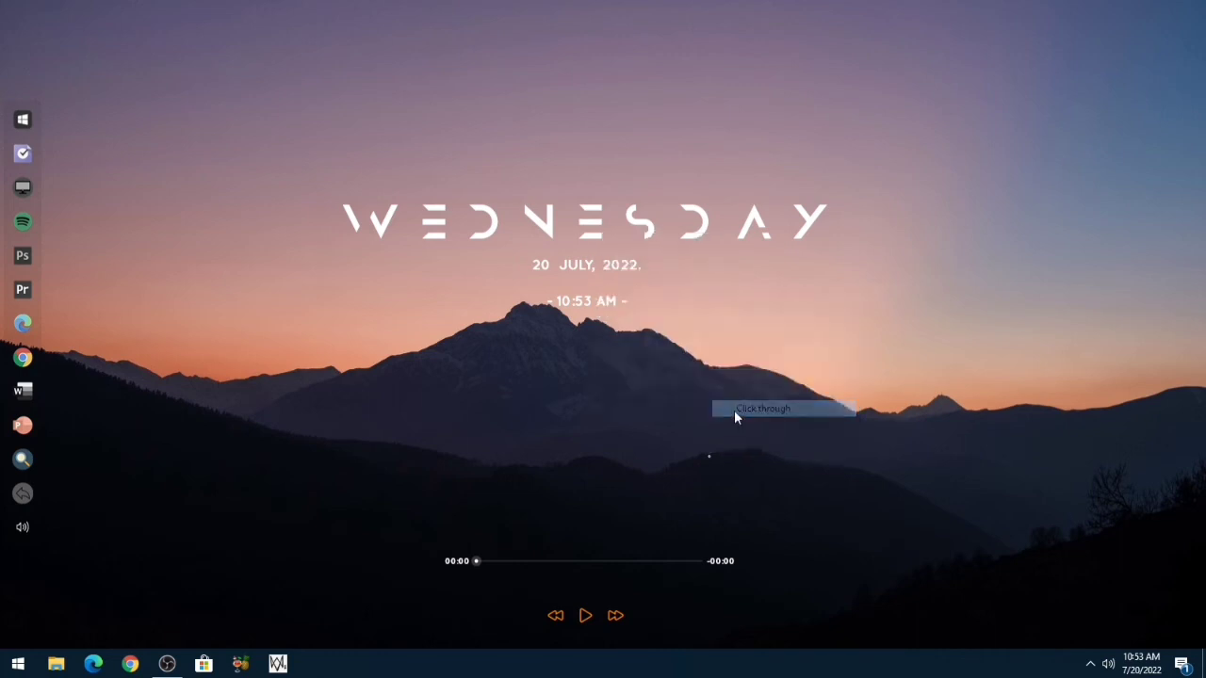
- Turn off Draggable for the Mond Player skin and refresh the desktop
right_click(645, 558)
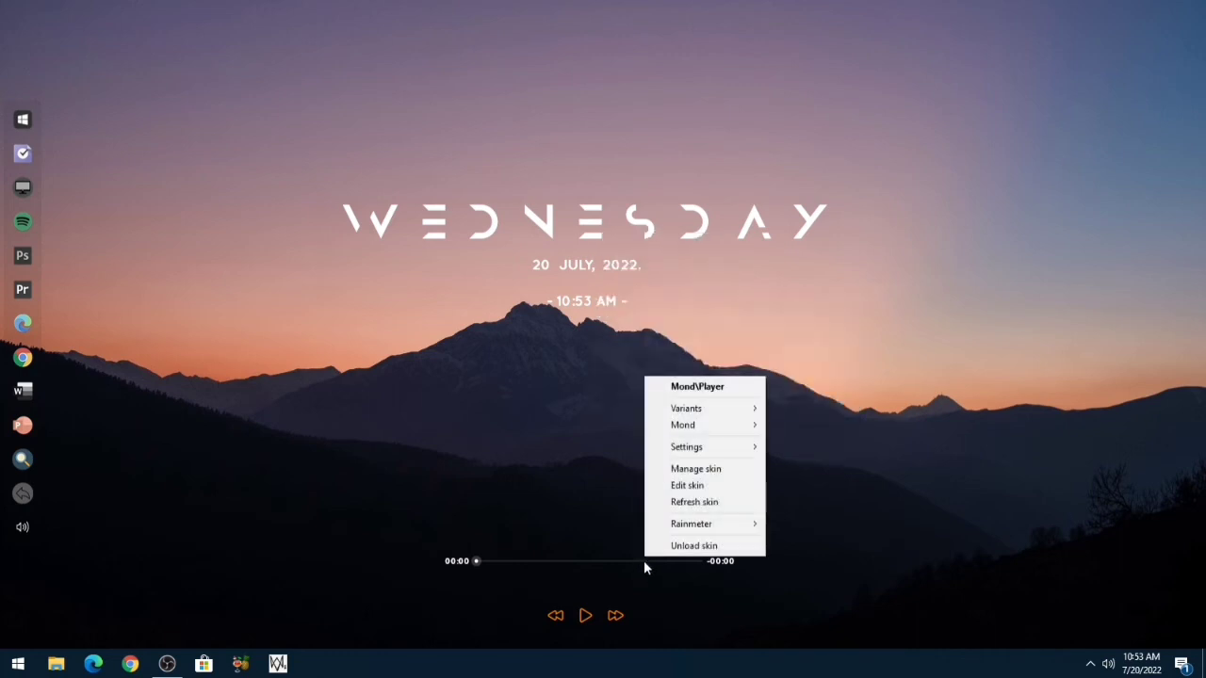
mouse_move(717, 448)
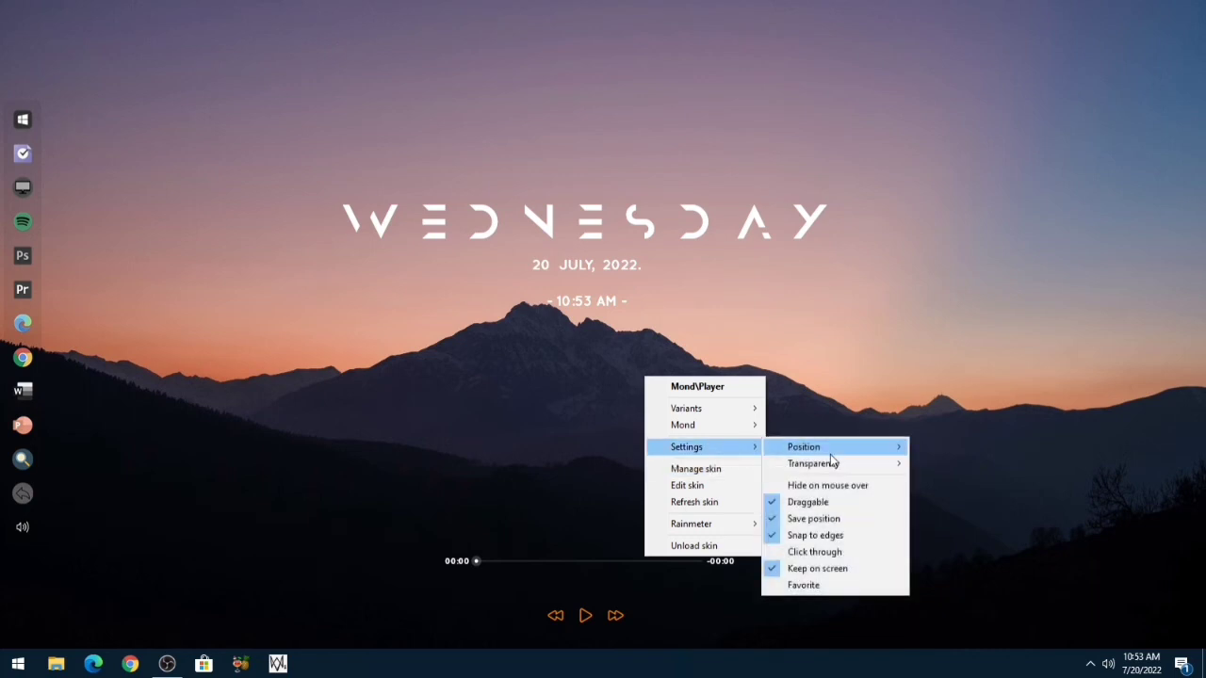
click(840, 504)
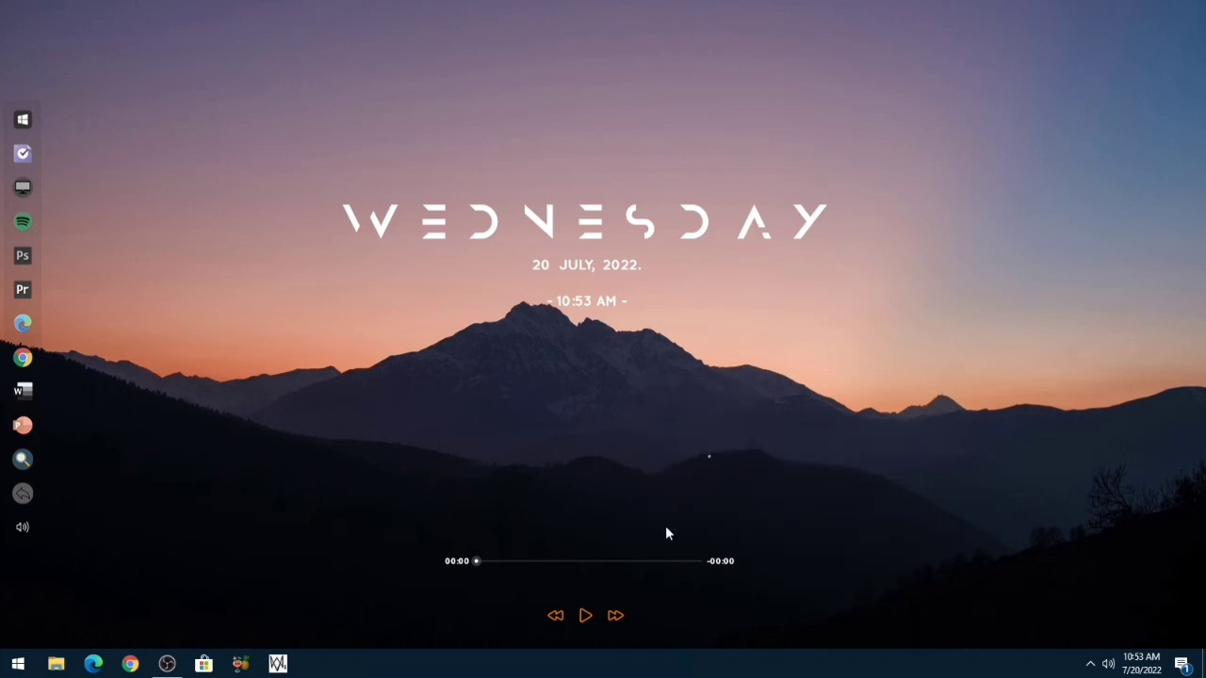
right_click(602, 266)
click(615, 319)
- Add the Links toolbar to the taskbar and unlock the taskbar
right_click(598, 672)
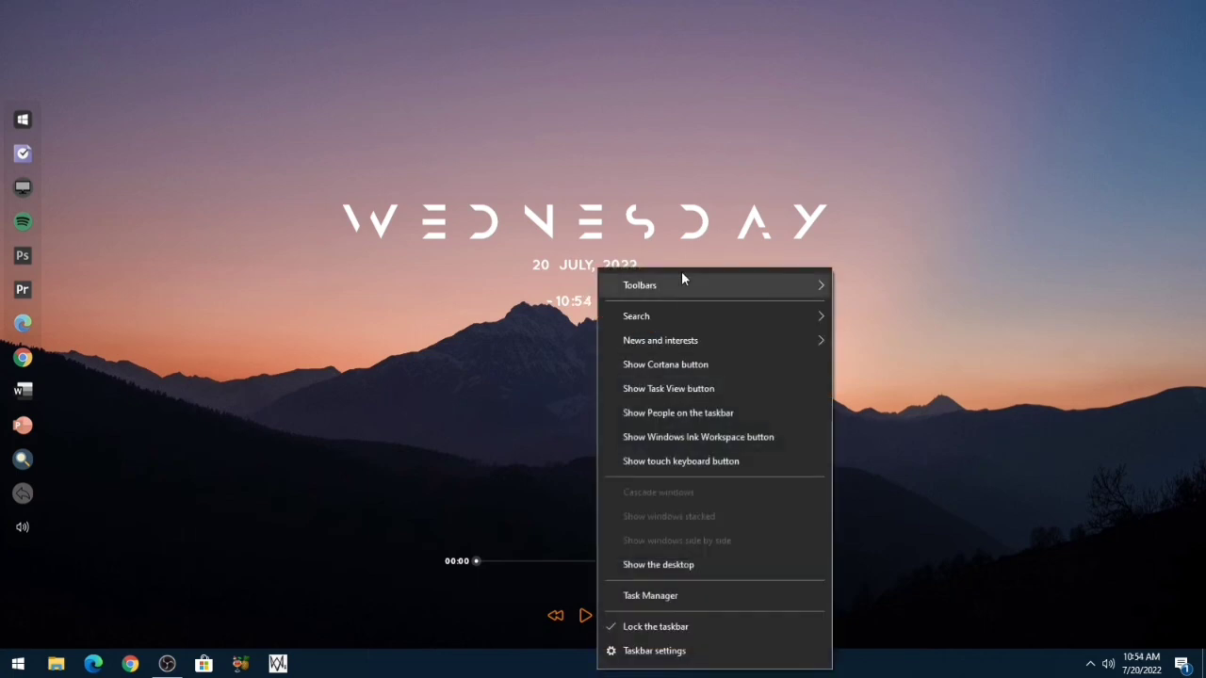
mouse_move(679, 285)
click(865, 310)
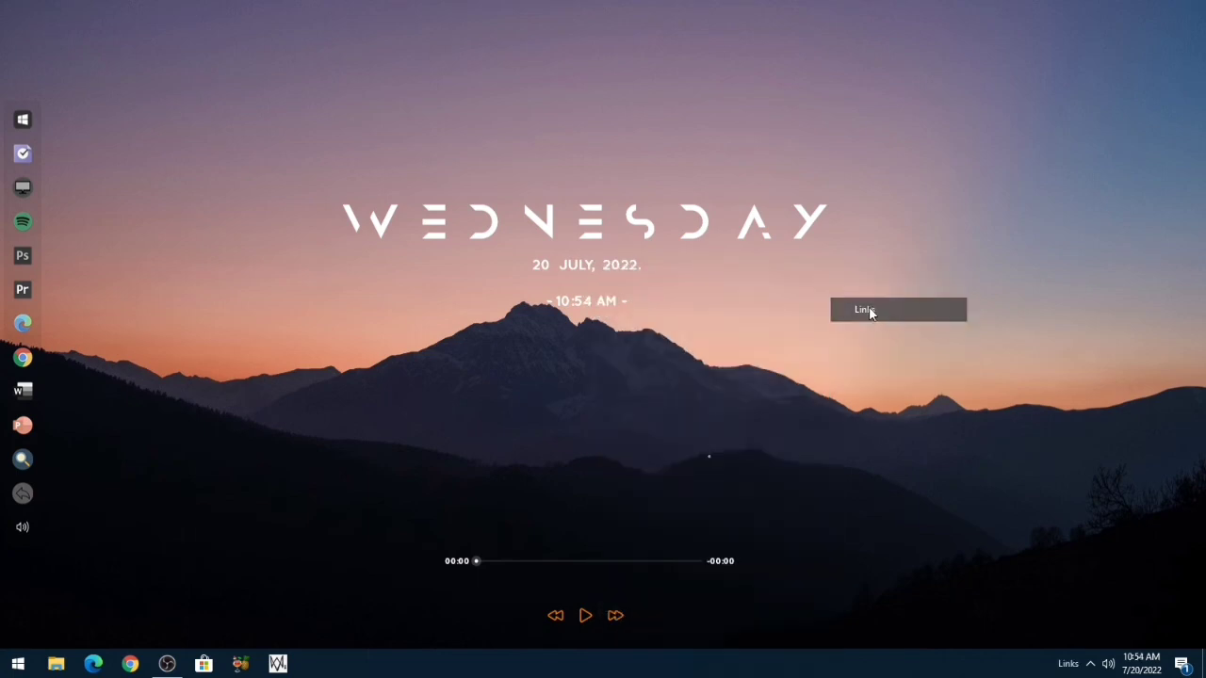
right_click(631, 675)
click(670, 627)
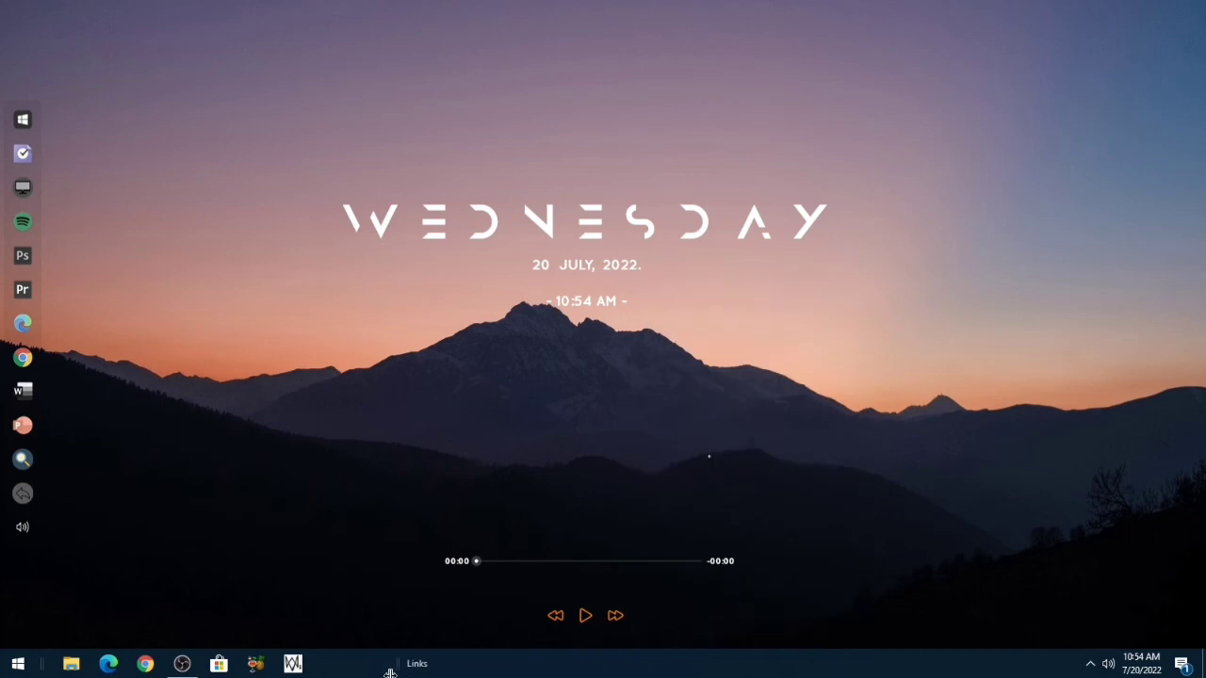
- Move the Links toolbar ahead of the app icons, beside Start, and centre the icons on the taskbar
drag(389, 672, 177, 673)
drag(68, 671, 38, 670)
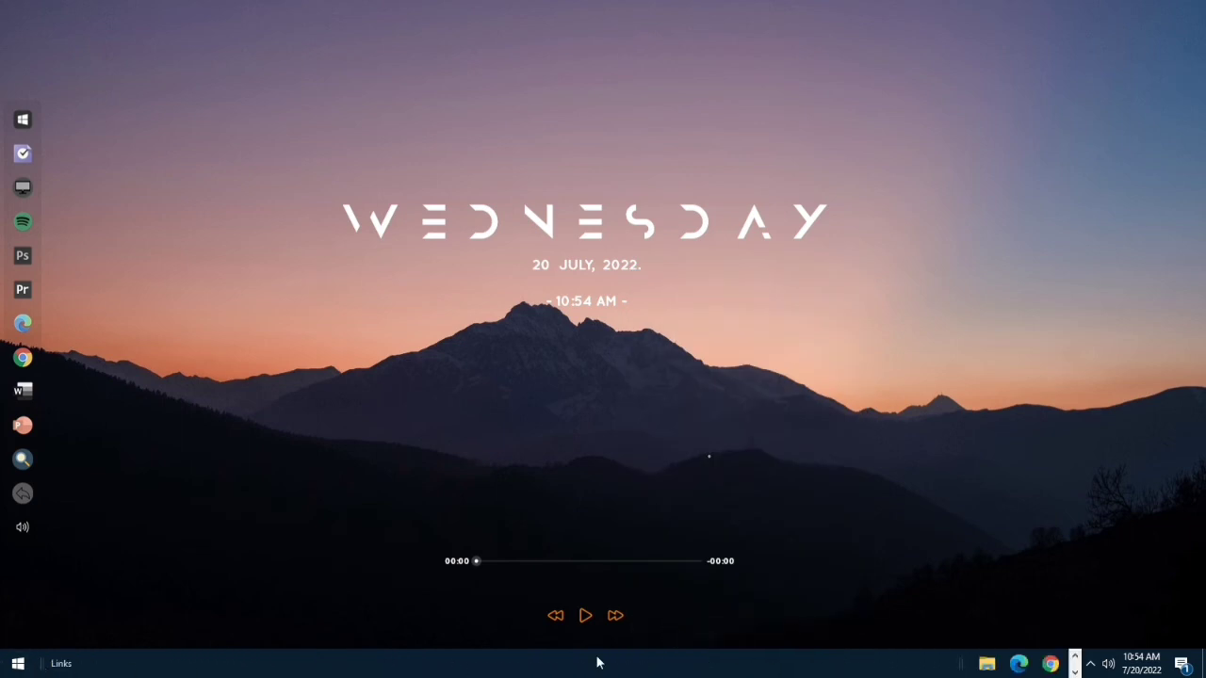
drag(967, 664, 450, 671)
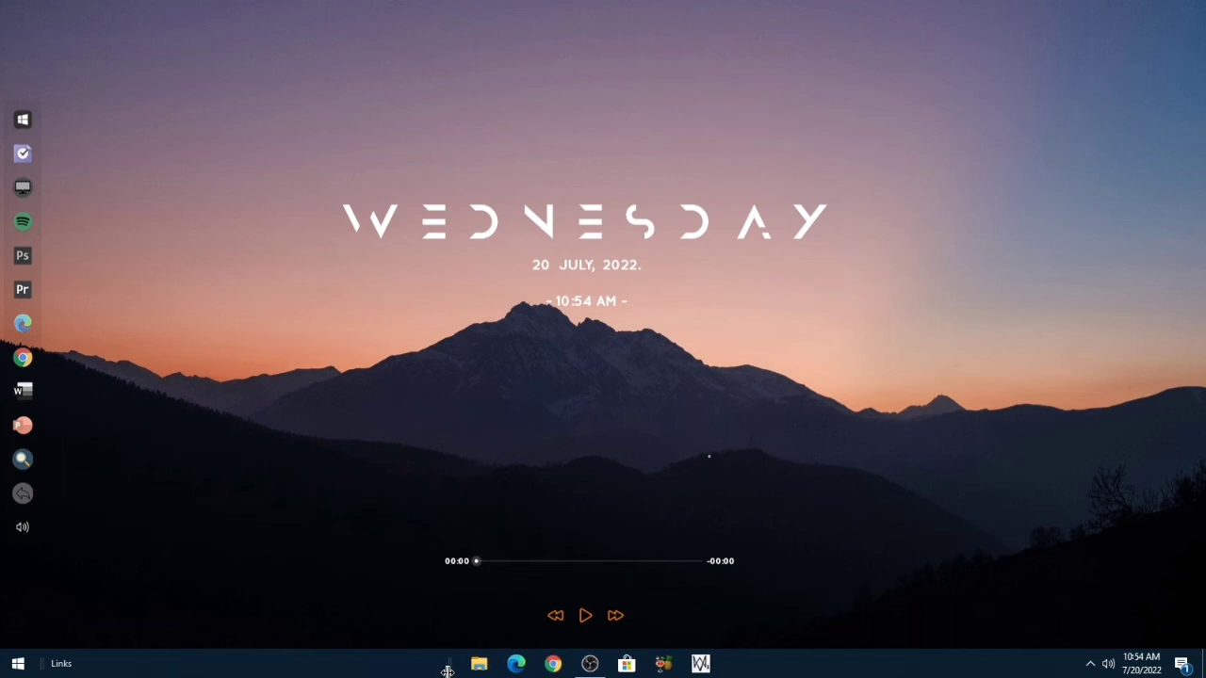
- Hide the Links toolbar's title and lock the taskbar
right_click(419, 675)
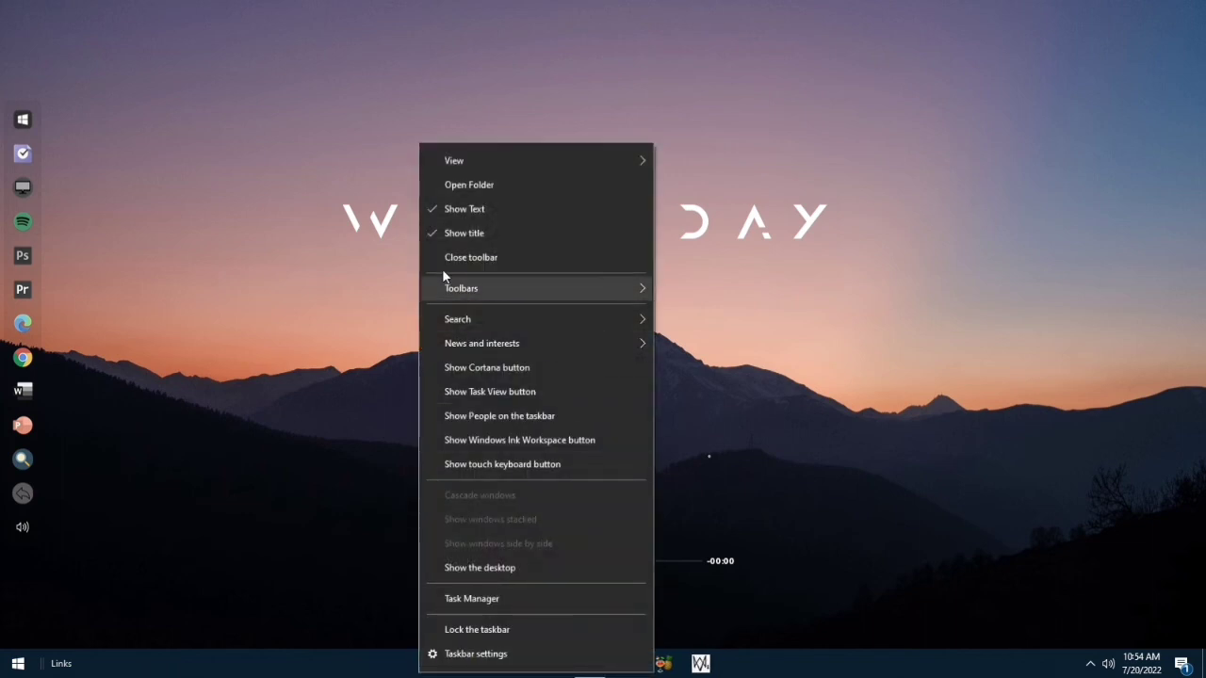
click(451, 240)
right_click(427, 665)
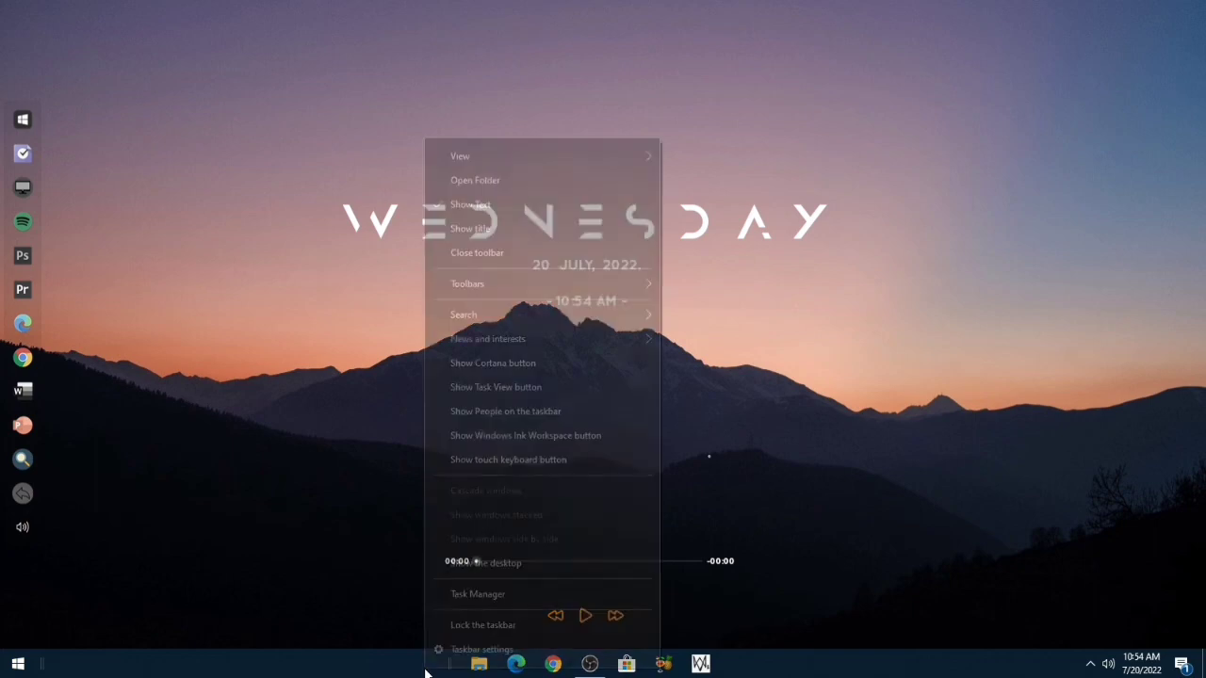
click(457, 621)
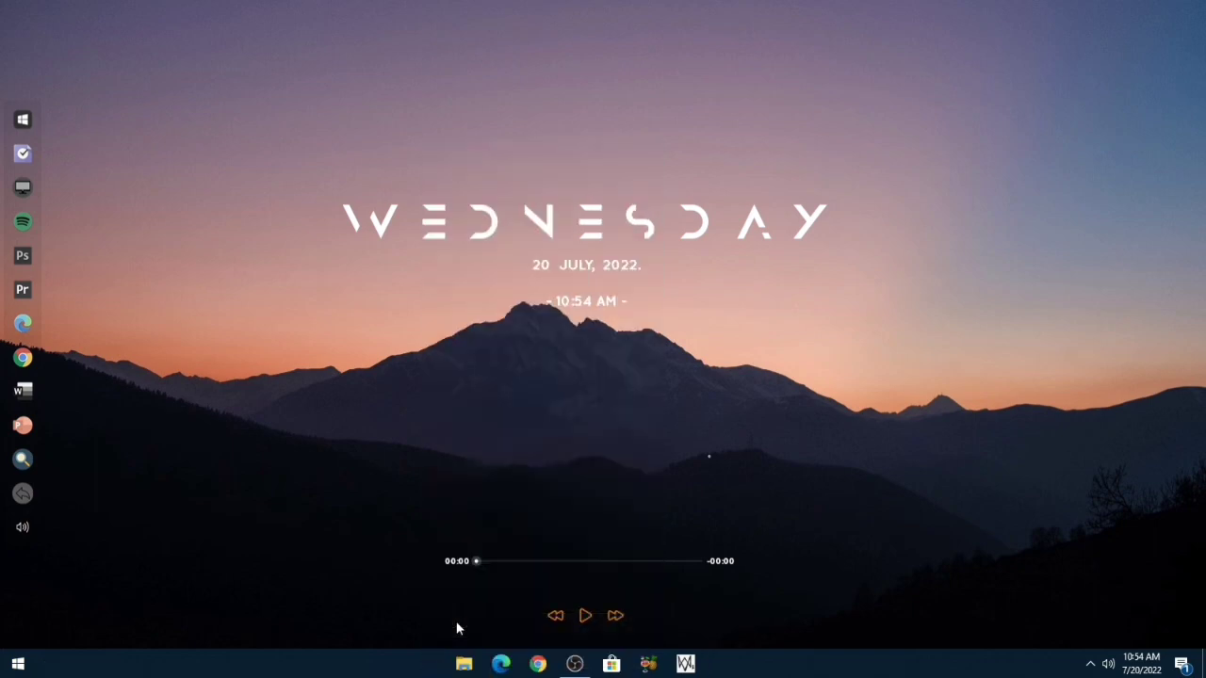
- Refresh the finished desktop twice
right_click(561, 421)
click(595, 480)
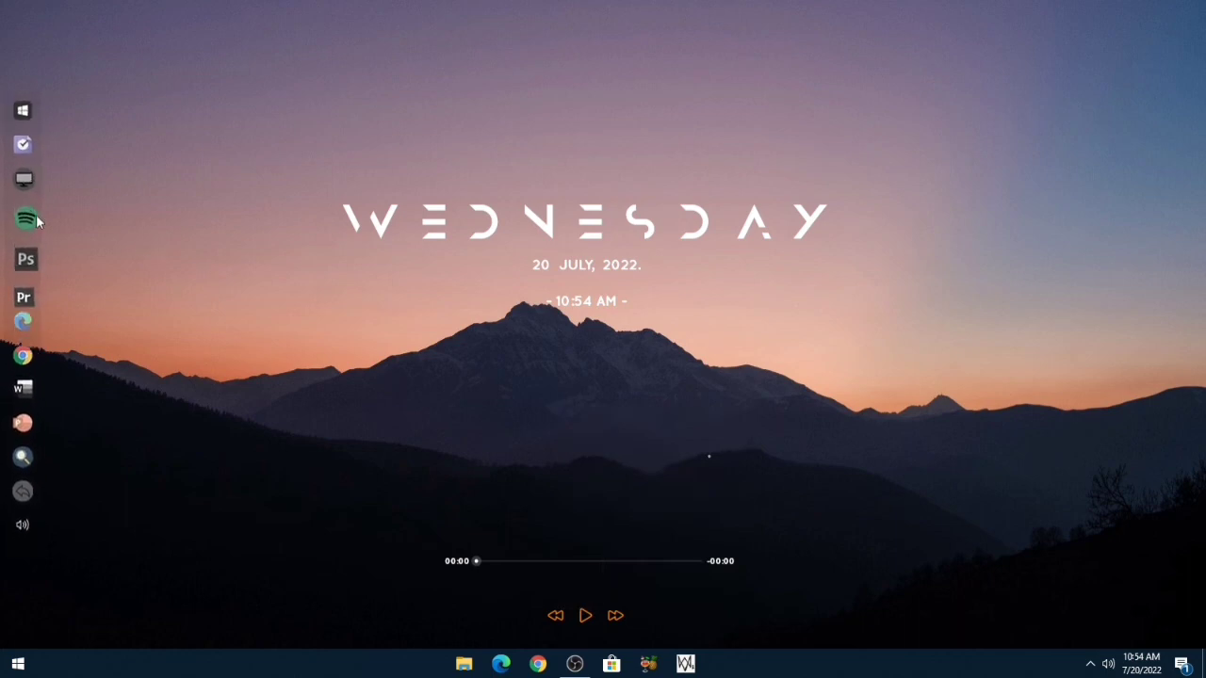
right_click(547, 365)
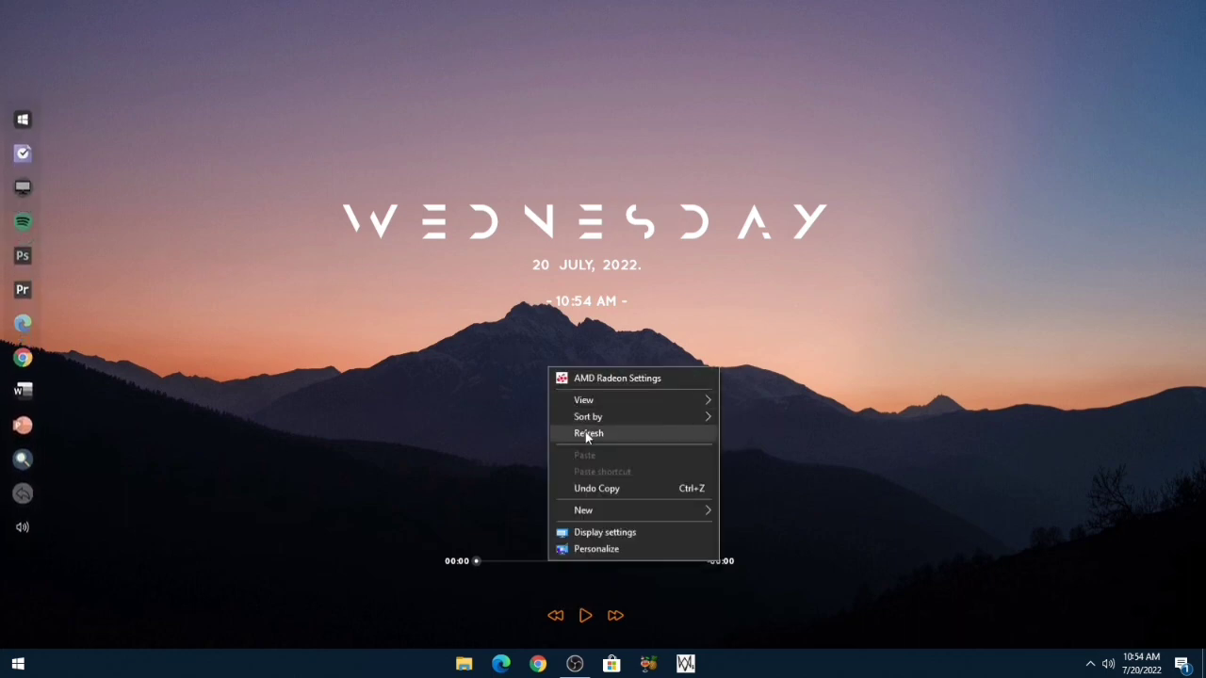
click(585, 433)
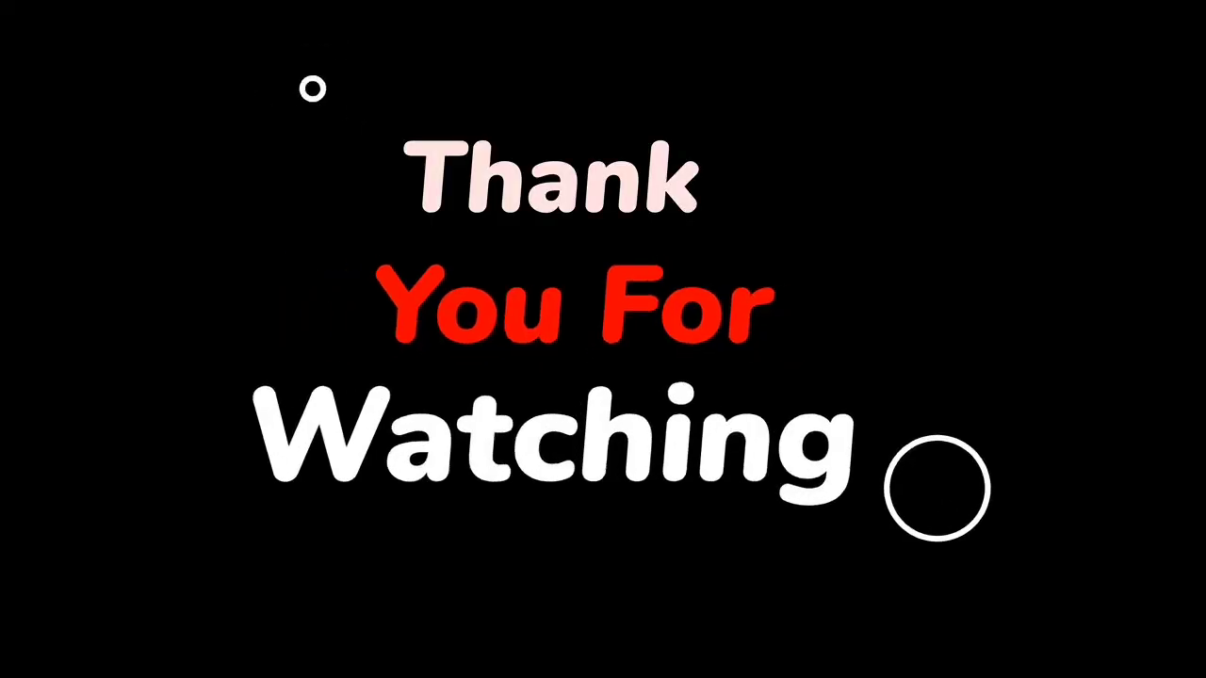